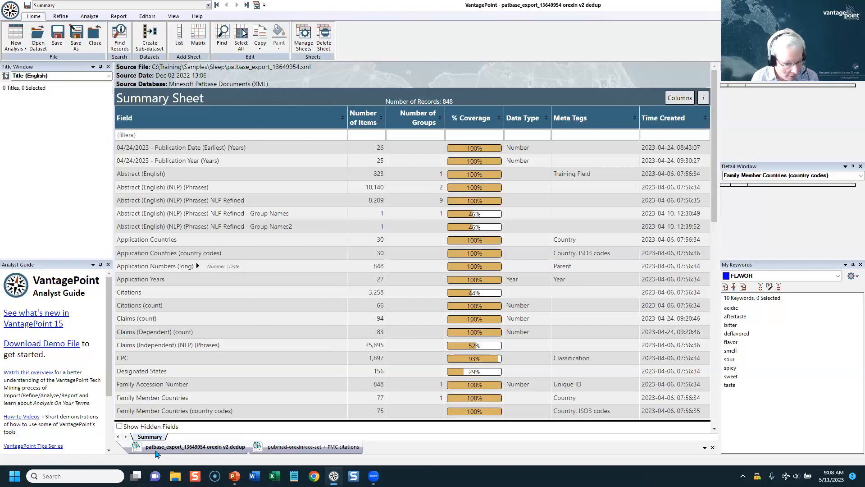
- View the summary sheet of the pubmed-orexinrece-set + PMC citations dataset and return to the patbase_export_13649954 orexin v2 dedup dataset
{"action": "left_click", "coordinate": [284, 450]}
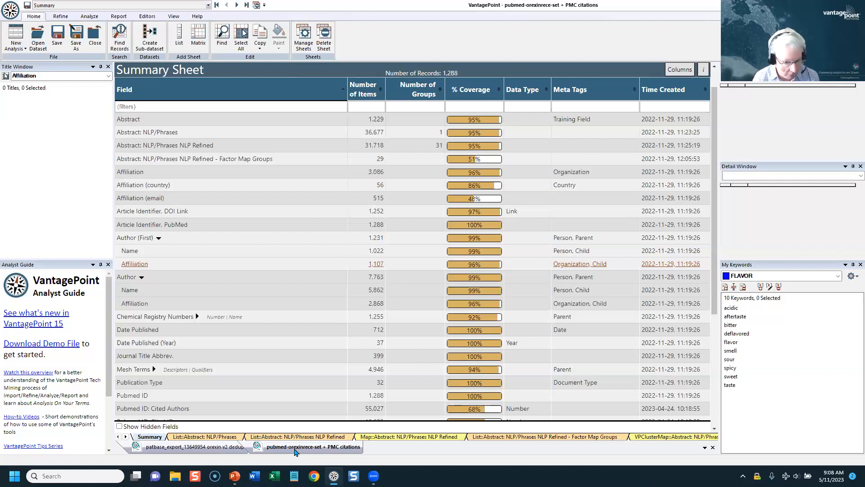
{"action": "left_click", "coordinate": [179, 448]}
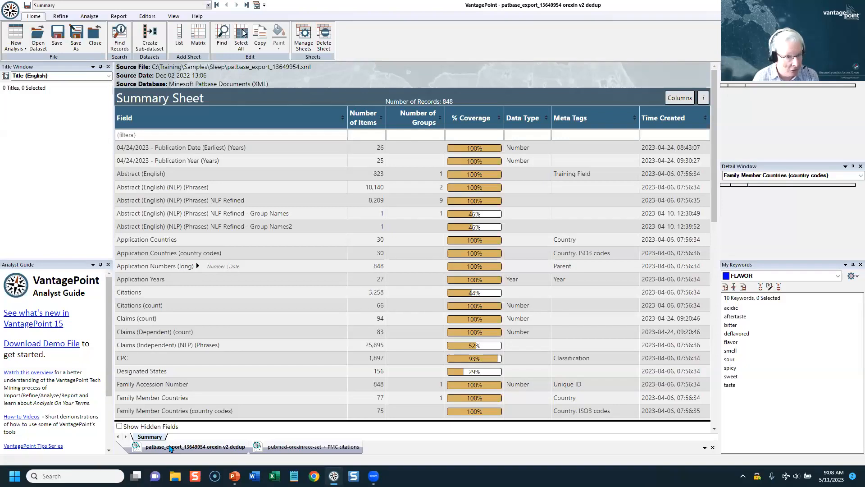
{"action": "left_click", "coordinate": [60, 16]}
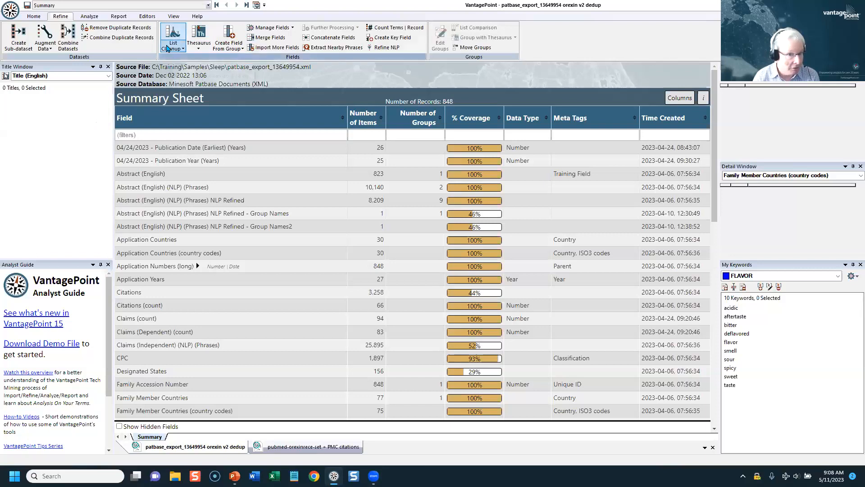
{"action": "left_click", "coordinate": [167, 49]}
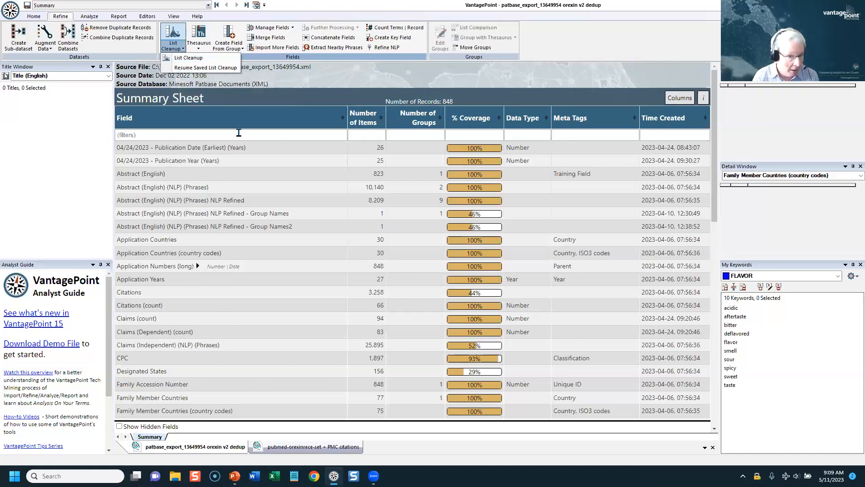
- Filter the summary fields by "ass" and open the Patent Assignees (standard)::Name - No Inventors field as a list sorted alphabetically by name
{"action": "left_click", "coordinate": [239, 134]}
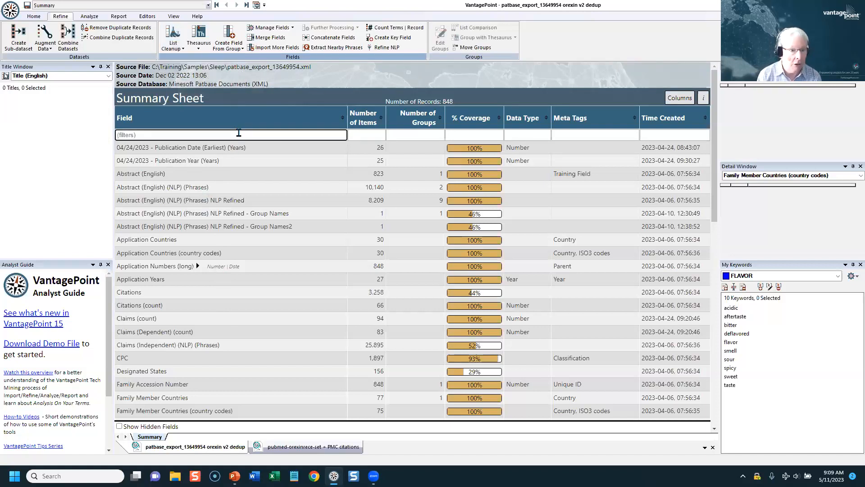
{"action": "type", "text": "ass"}
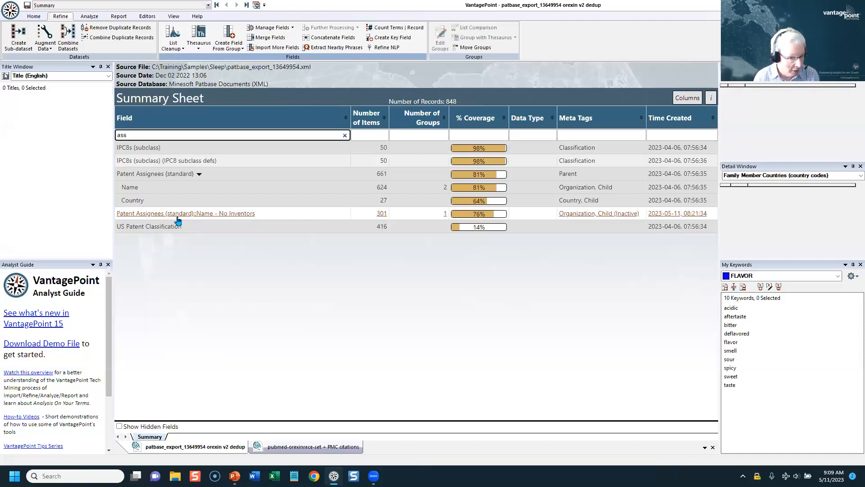
{"action": "left_click", "coordinate": [142, 214]}
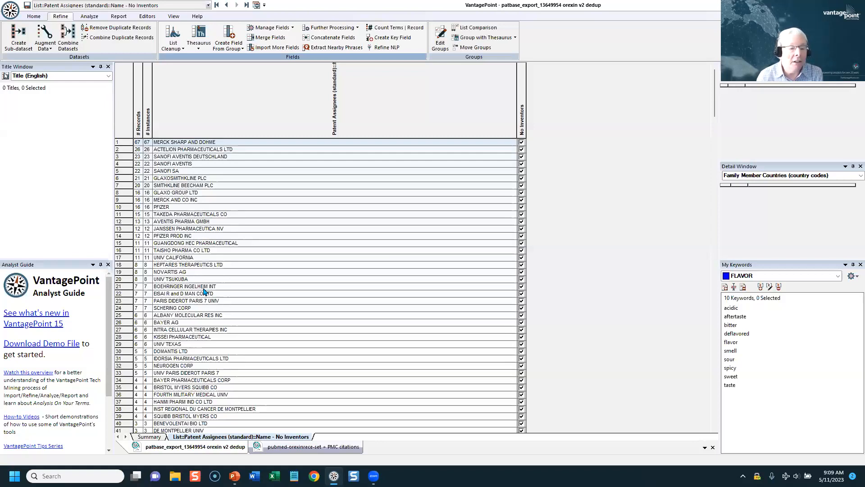
{"action": "left_click", "coordinate": [219, 107]}
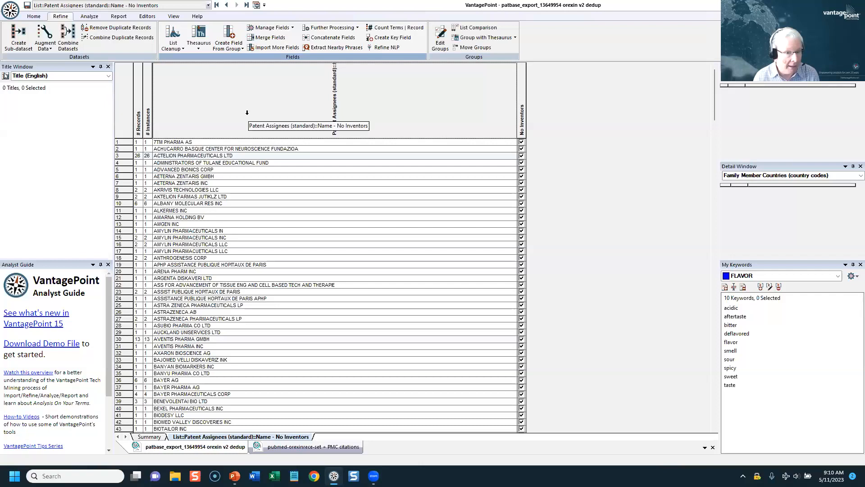
{"action": "left_click", "coordinate": [174, 46]}
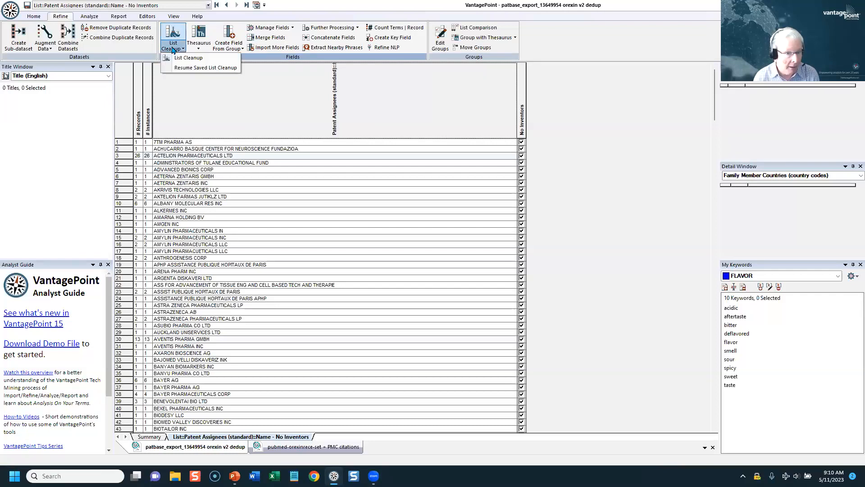
{"action": "left_click", "coordinate": [188, 58]}
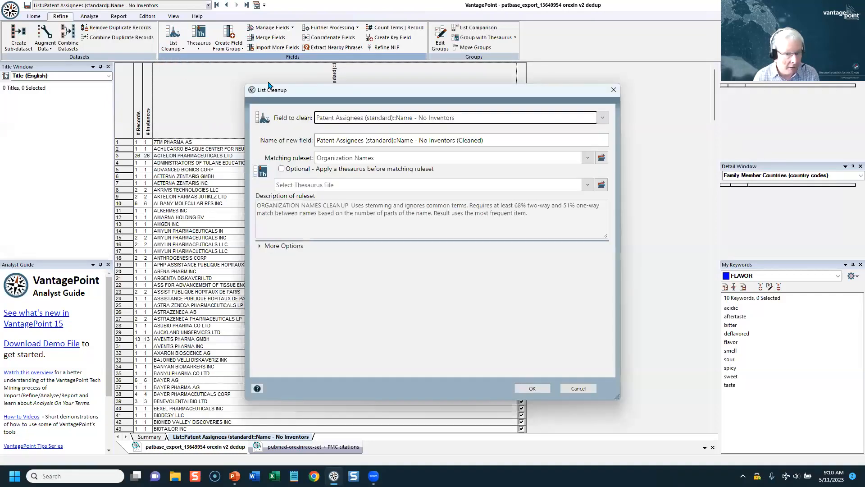
{"action": "left_click", "coordinate": [613, 90]}
{"action": "left_click", "coordinate": [216, 5]}
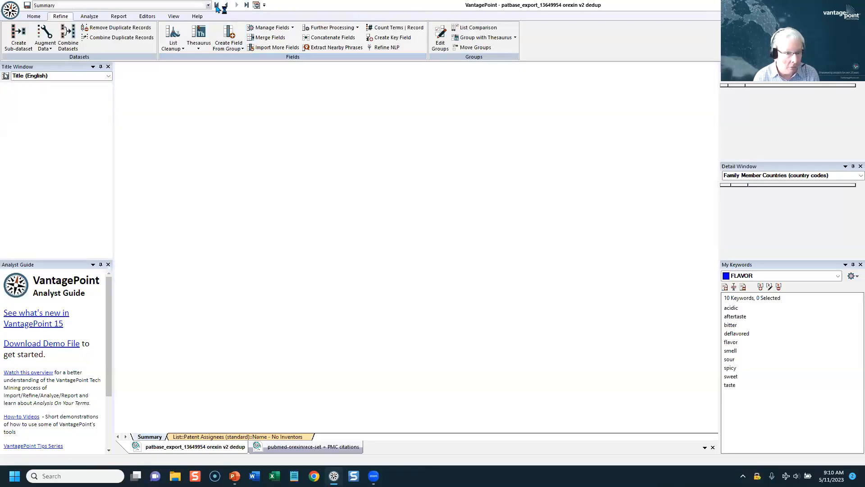
- Run List Cleanup on the Patent Assignees (standard)::Name - No Inventors field with the Organization Names ruleset
{"action": "right_click", "coordinate": [223, 215]}
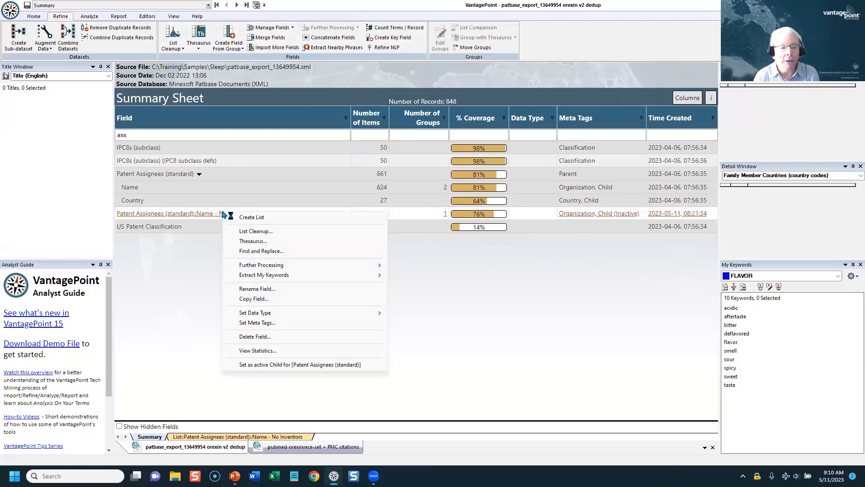
{"action": "left_click", "coordinate": [241, 231]}
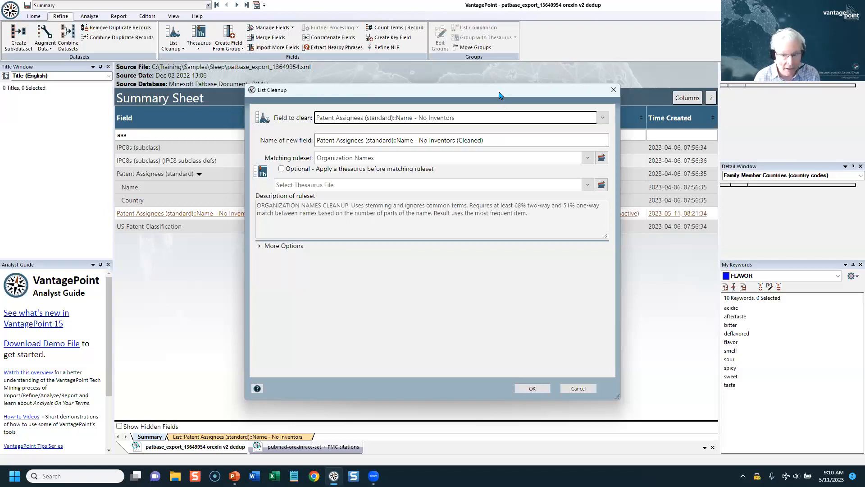
{"action": "left_click_drag", "start_coordinate": [499, 95], "coordinate": [433, 106]}
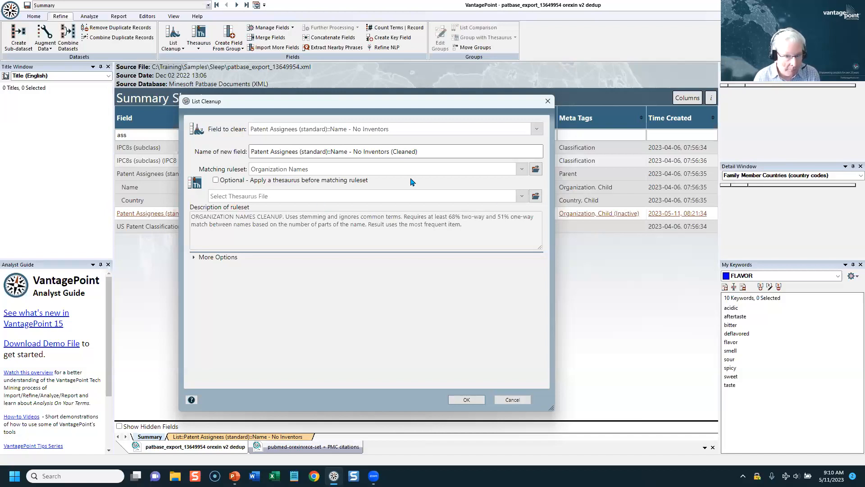
{"action": "left_click", "coordinate": [521, 169]}
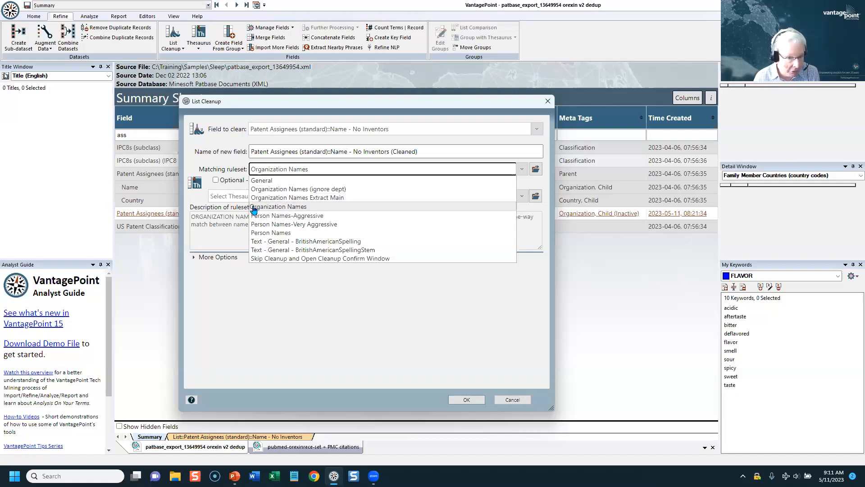
{"action": "left_click", "coordinate": [322, 168]}
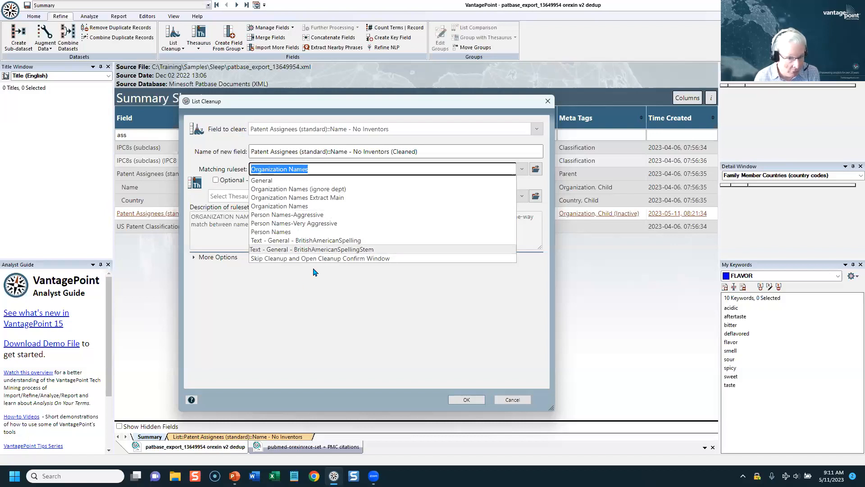
{"action": "left_click", "coordinate": [304, 284]}
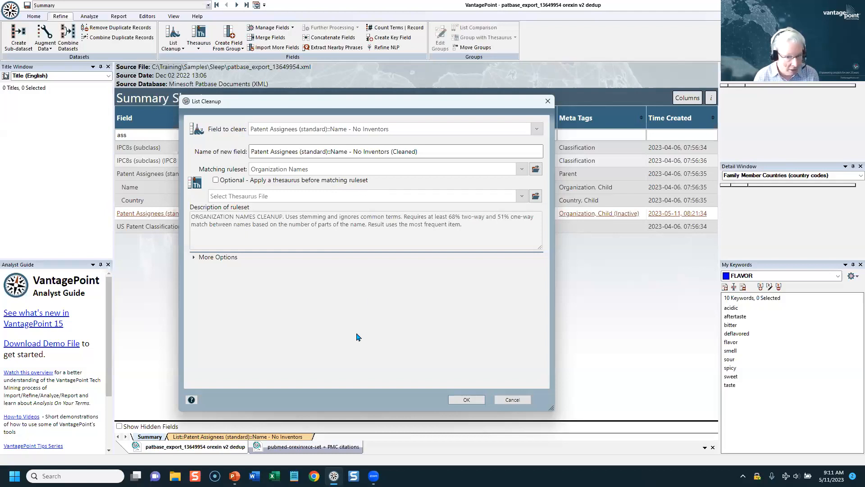
{"action": "left_click", "coordinate": [466, 399]}
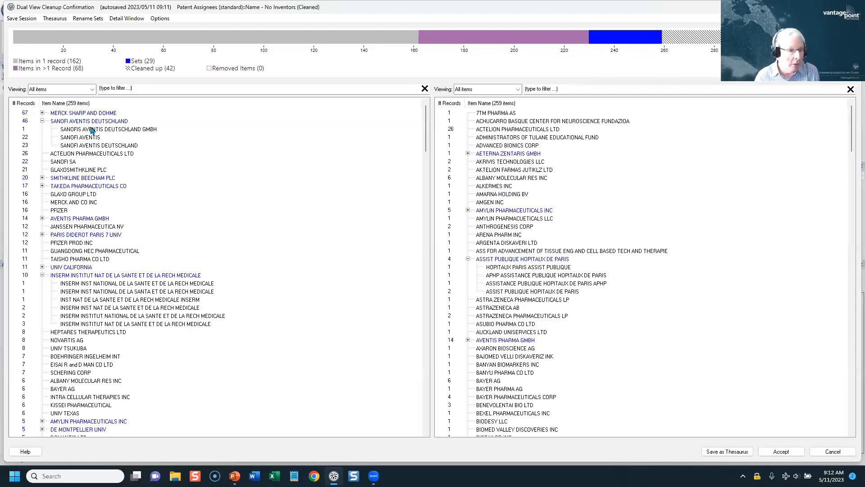
- Examine the MERCK SHARP AND DOHME set and the cleanup overview bar in the cleanup confirmation
{"action": "left_click", "coordinate": [41, 113]}
{"action": "left_click", "coordinate": [41, 113]}
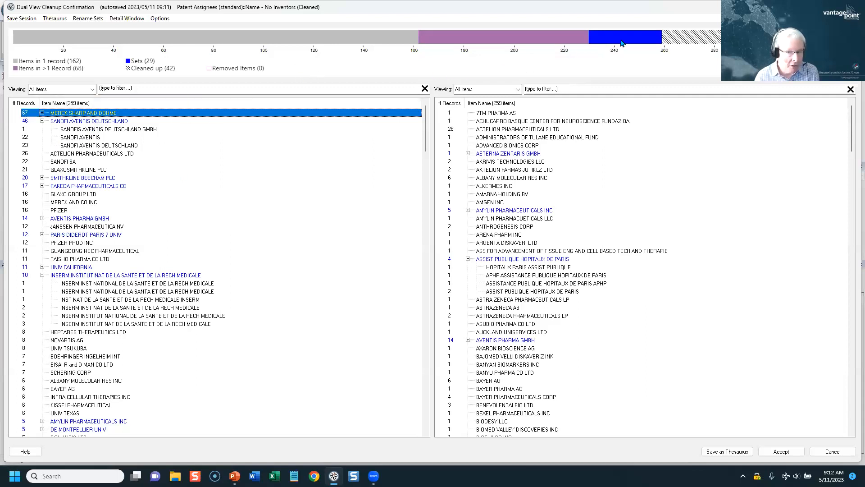
{"action": "mouse_move", "coordinate": [389, 43]}
{"action": "mouse_move", "coordinate": [431, 43]}
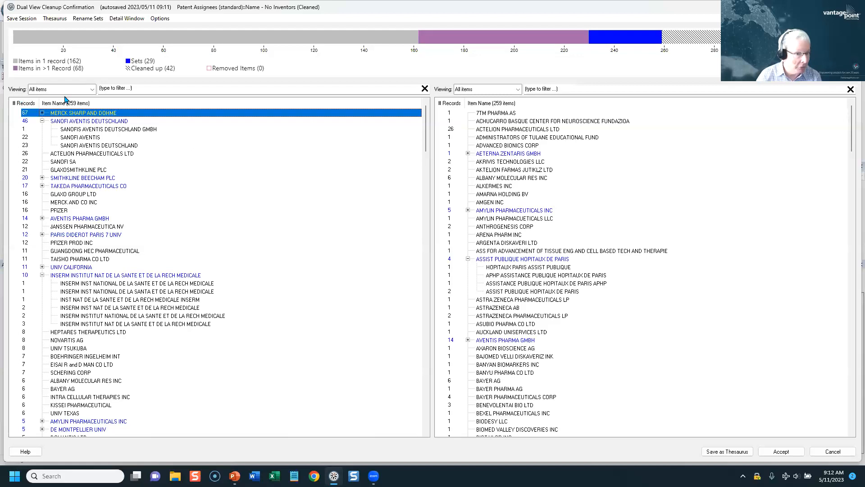
- Review only the uncombined items in the first item list, then restore it to all items
{"action": "left_click", "coordinate": [92, 89]}
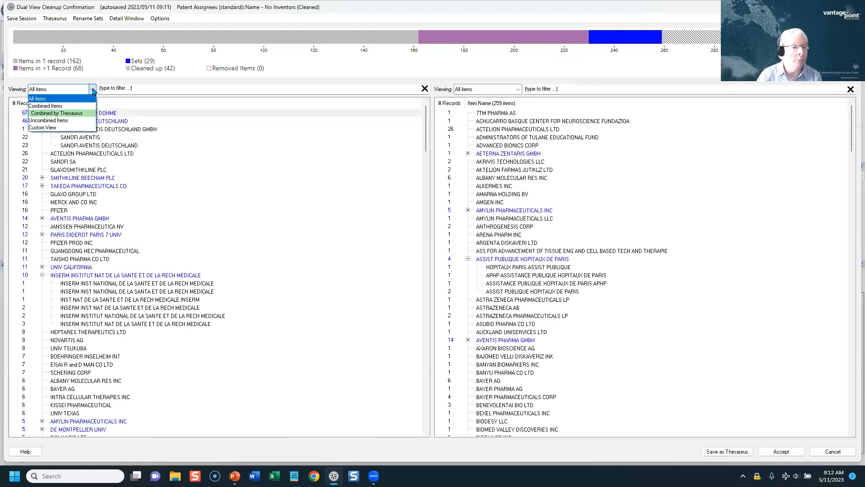
{"action": "left_click", "coordinate": [47, 122]}
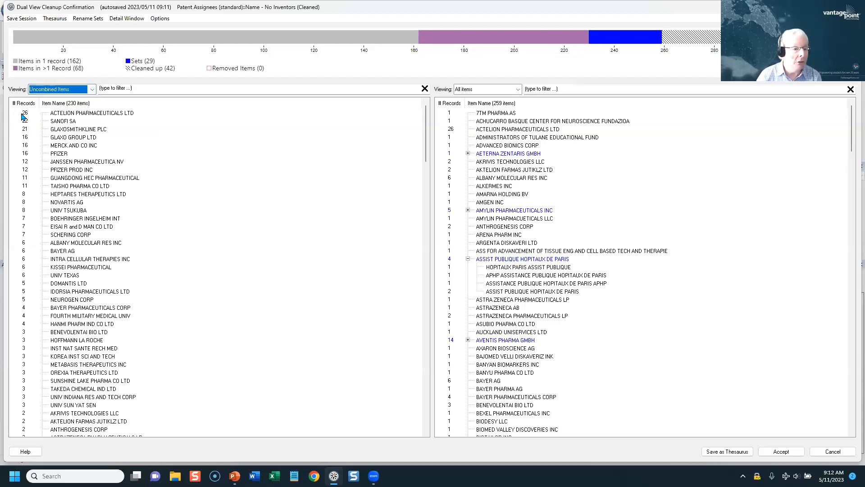
{"action": "scroll", "coordinate": [156, 291], "scroll_direction": "down", "scroll_amount": 8}
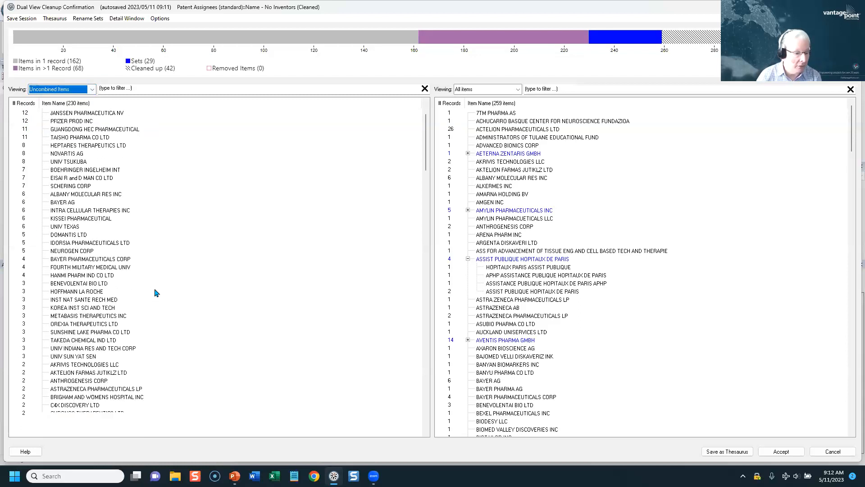
{"action": "scroll", "coordinate": [155, 295], "scroll_direction": "down", "scroll_amount": 5}
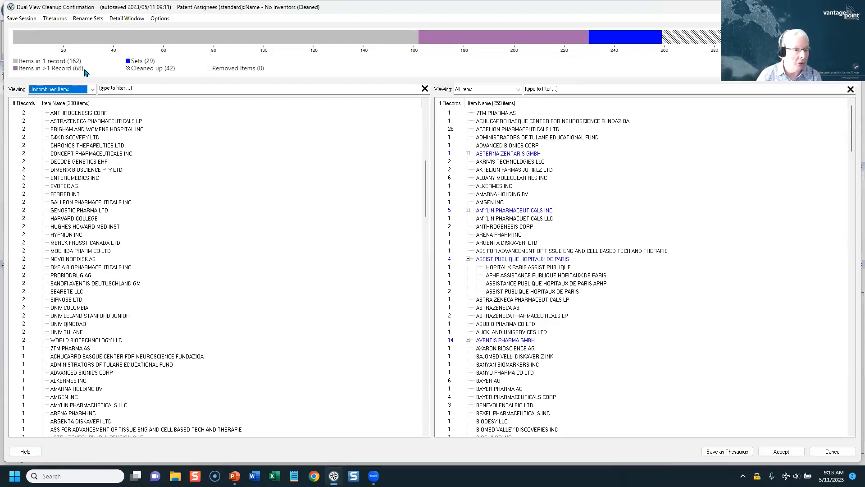
{"action": "left_click_drag", "start_coordinate": [425, 190], "coordinate": [423, 129]}
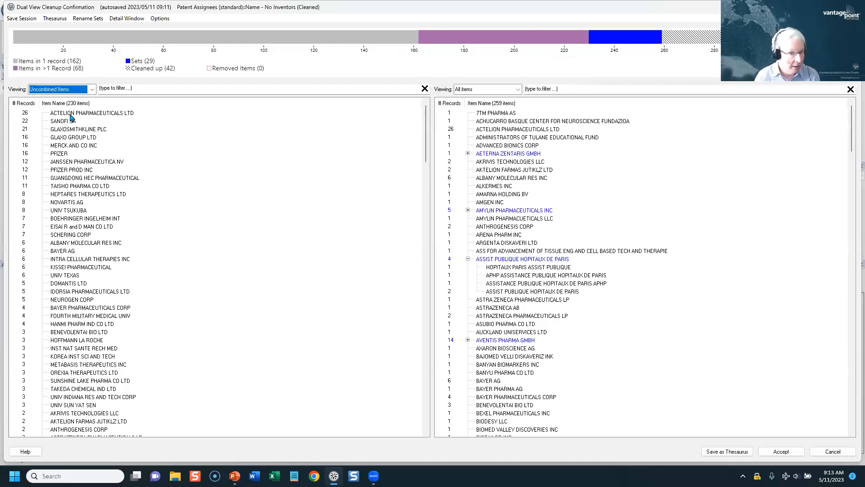
{"action": "left_click", "coordinate": [92, 89]}
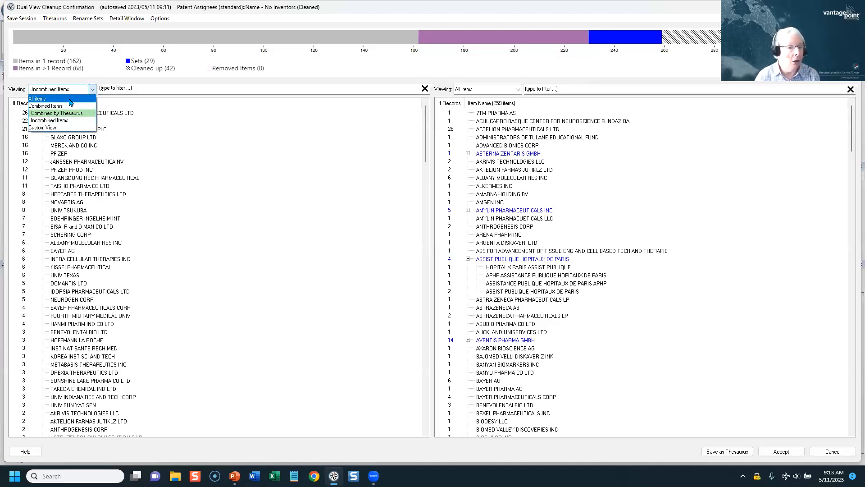
{"action": "left_click", "coordinate": [71, 101]}
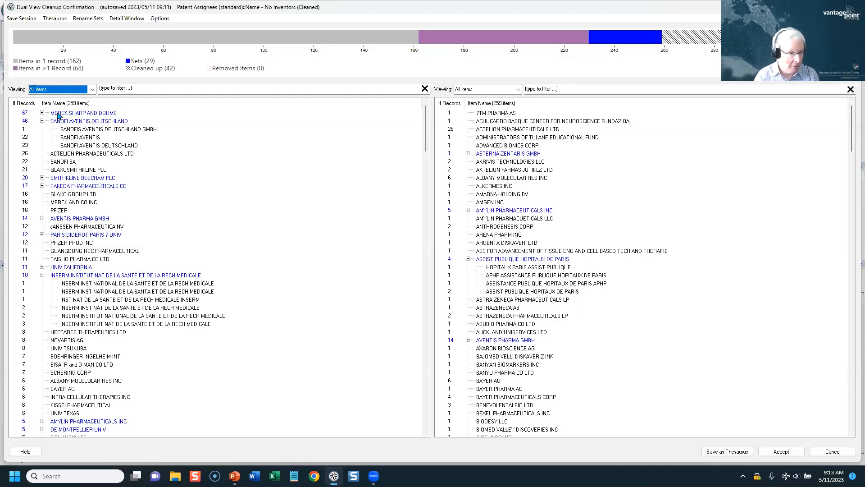
- Expand the MERCK SHARP AND DOHME set in the first item list and filter the second list by "merck"
{"action": "left_click", "coordinate": [42, 113]}
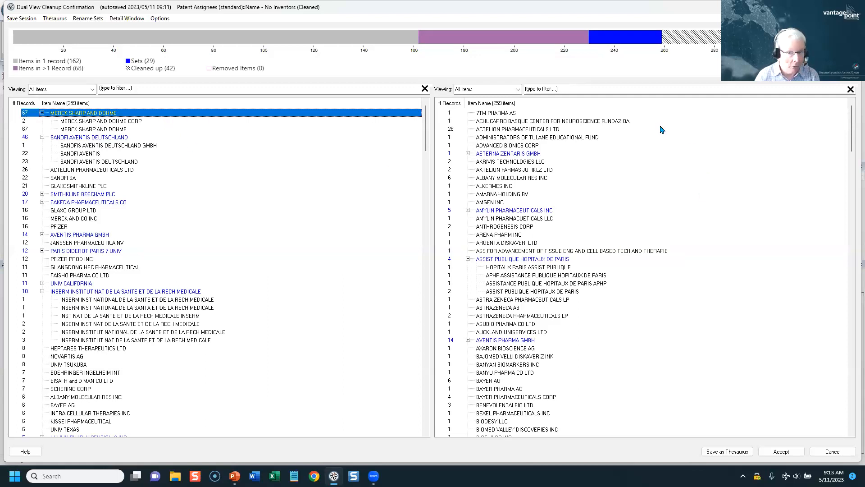
{"action": "left_click", "coordinate": [614, 88]}
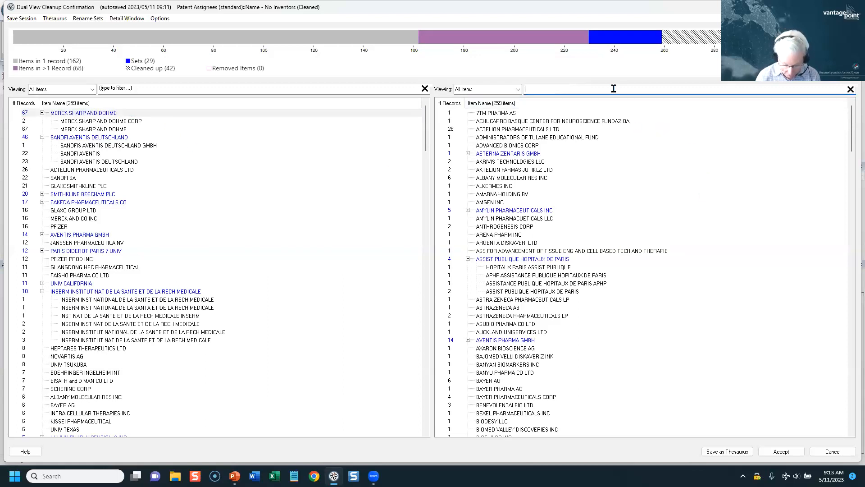
{"action": "type", "text": "m"}
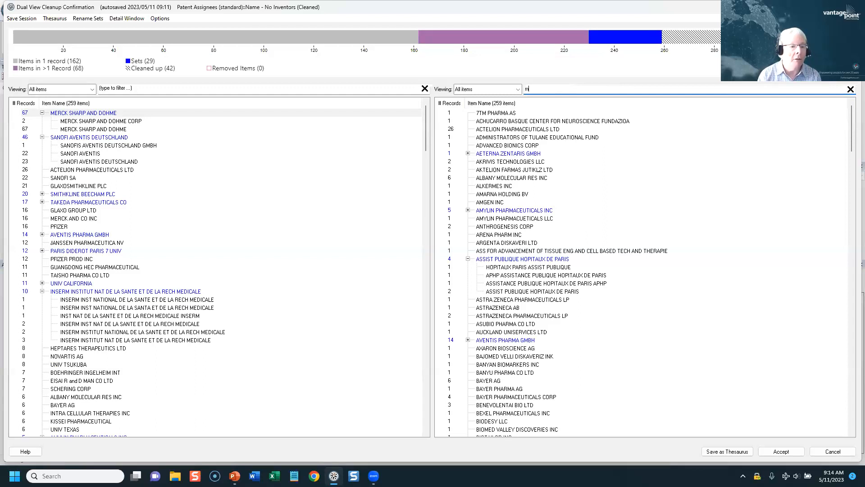
{"action": "type", "text": "erck"}
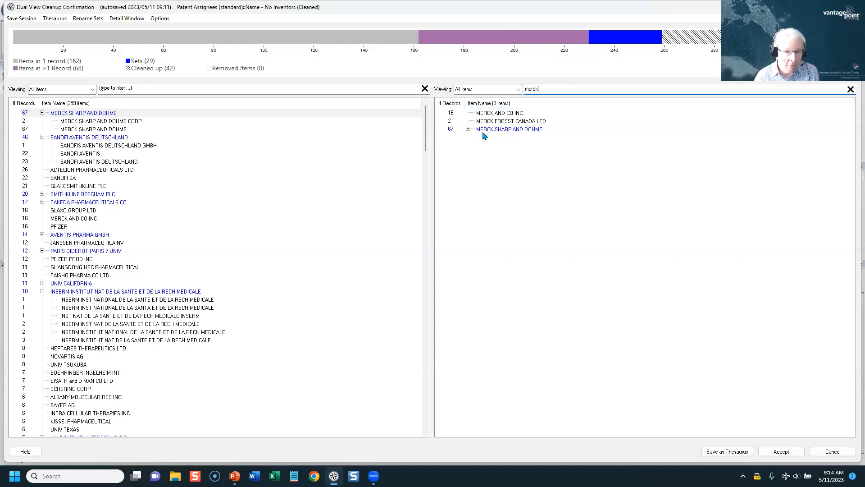
- Look up MERCK AND CO INC on Google to check its corporate relationship and return to the cleanup confirmation
{"action": "right_click", "coordinate": [501, 115]}
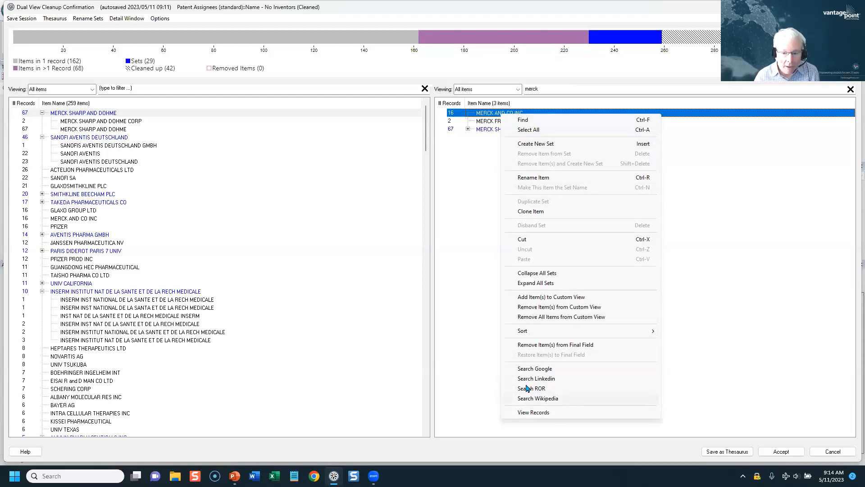
{"action": "left_click", "coordinate": [528, 368]}
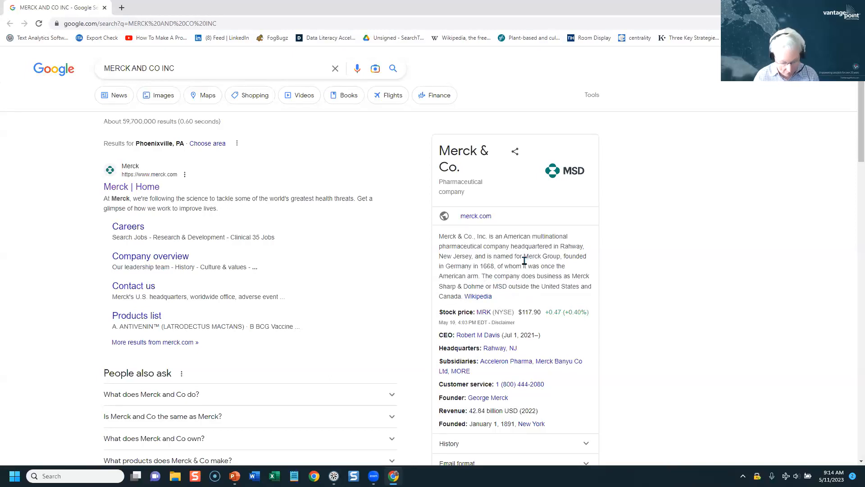
{"action": "key", "text": "Tab"}
{"action": "key", "text": "alt+Tab"}
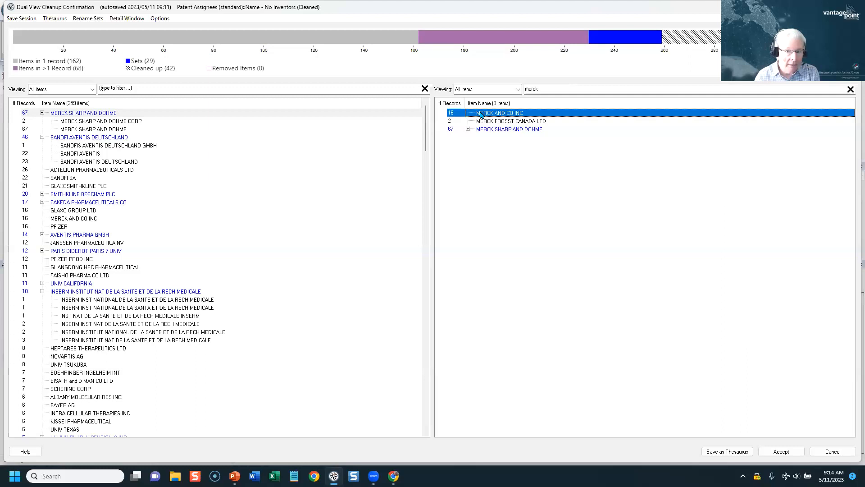
- Move MERCK AND CO INC into the MERCK SHARP AND DOHME set
{"action": "left_click", "coordinate": [491, 121]}
{"action": "left_click_drag", "start_coordinate": [491, 123], "coordinate": [491, 128]}
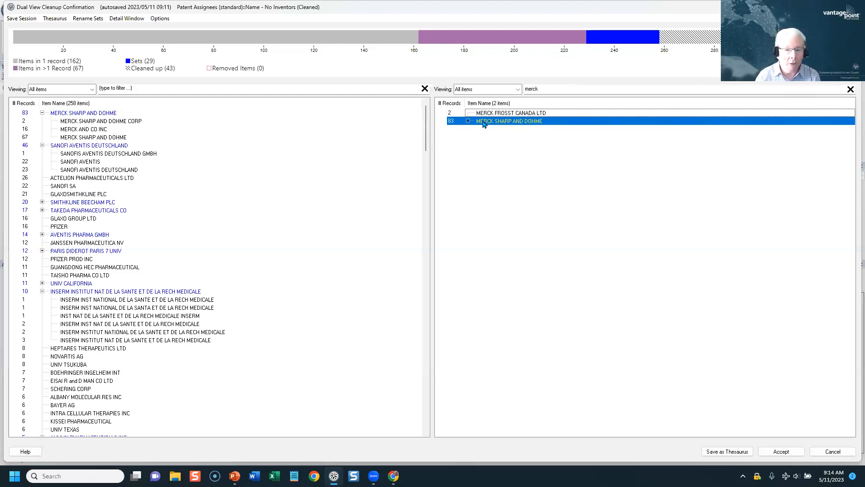
- Clear the second list's filter, inspect the members of the SMITHKLINE BEECHAM PLC set, and browse the first list for other organization name variants
{"action": "left_click", "coordinate": [850, 90]}
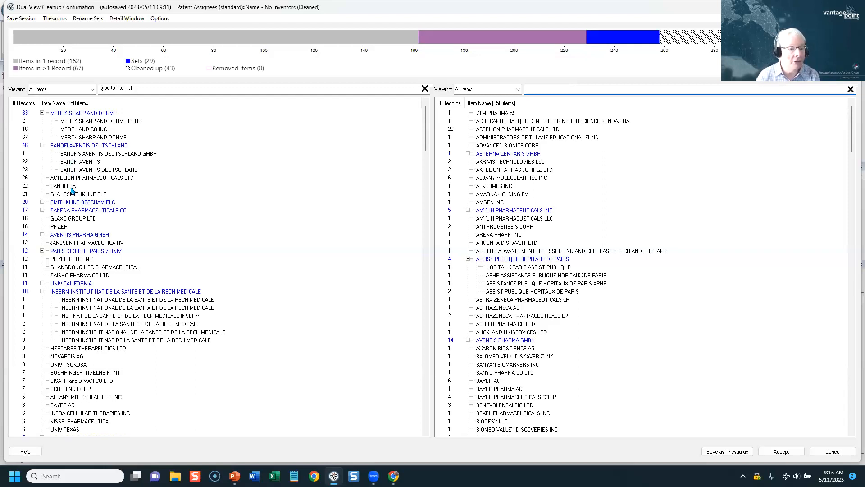
{"action": "left_click", "coordinate": [42, 203]}
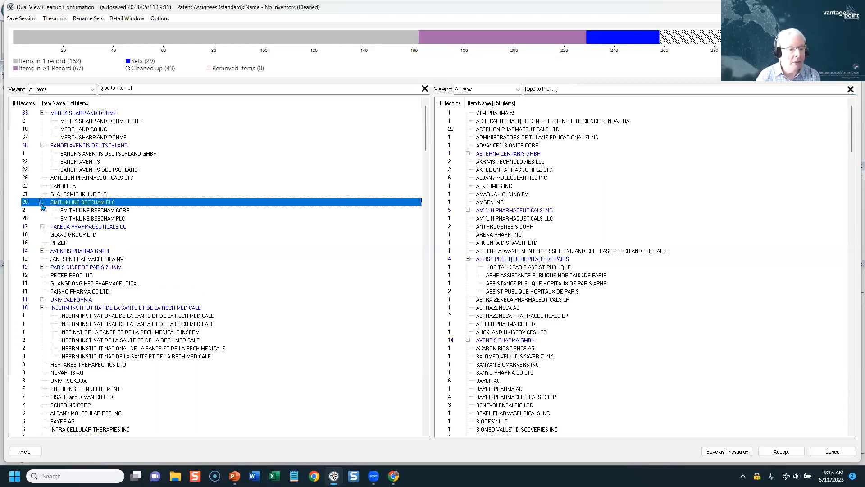
{"action": "left_click", "coordinate": [42, 202]}
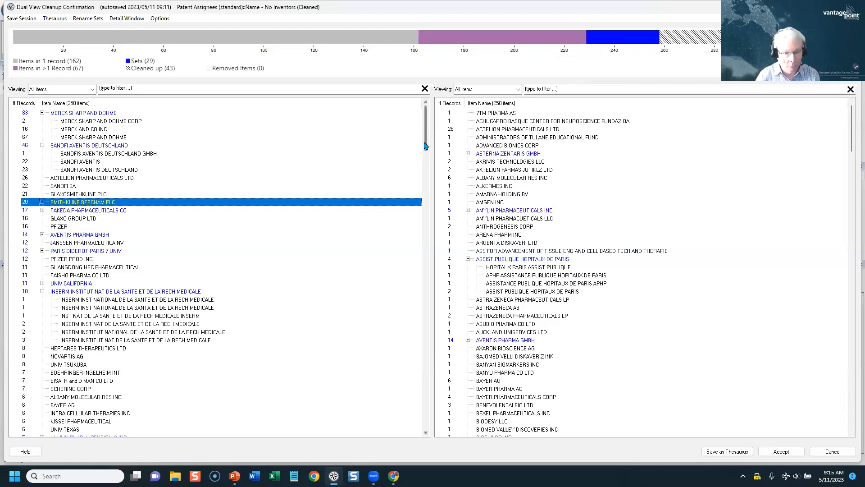
{"action": "left_click_drag", "start_coordinate": [426, 145], "coordinate": [435, 180]}
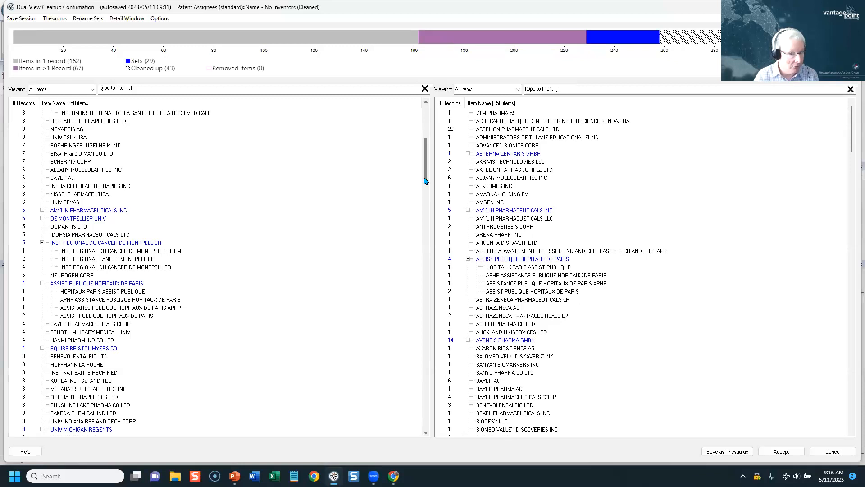
{"action": "left_click_drag", "start_coordinate": [424, 180], "coordinate": [424, 143]}
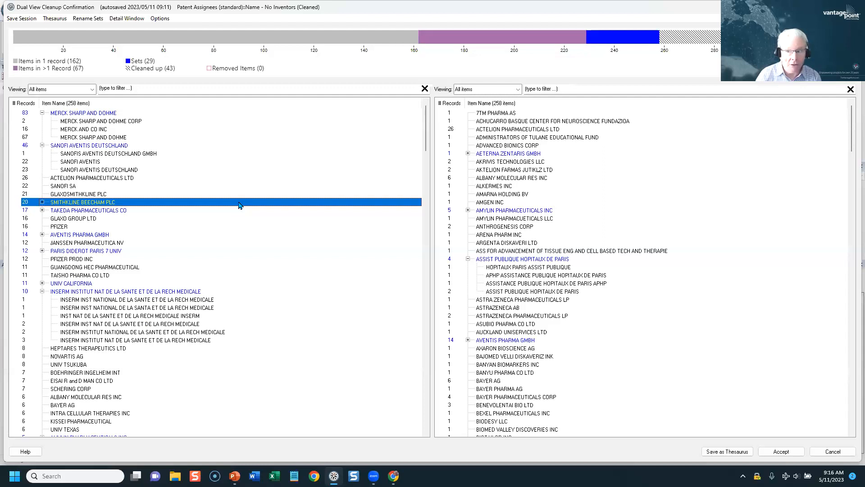
- Switch the second list to Custom View and add MERCK SHARP AND DOHME and MERCK FROSST CANADA LTD to it
{"action": "left_click", "coordinate": [518, 90]}
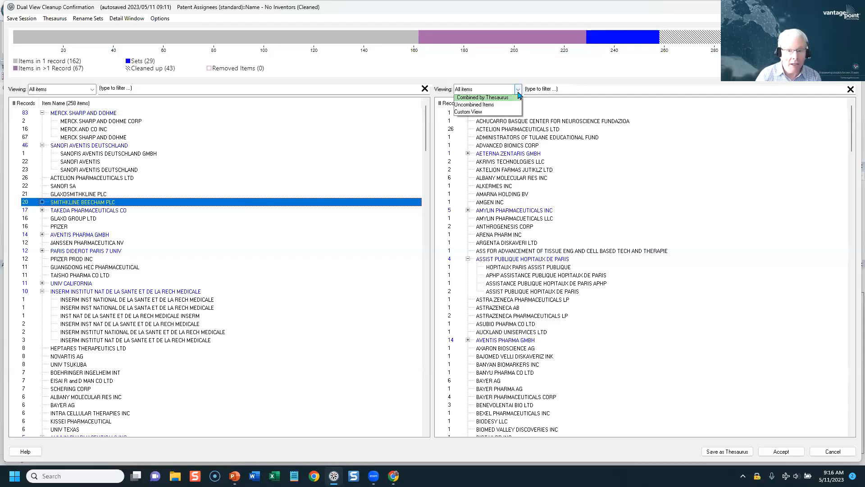
{"action": "left_click", "coordinate": [481, 128]}
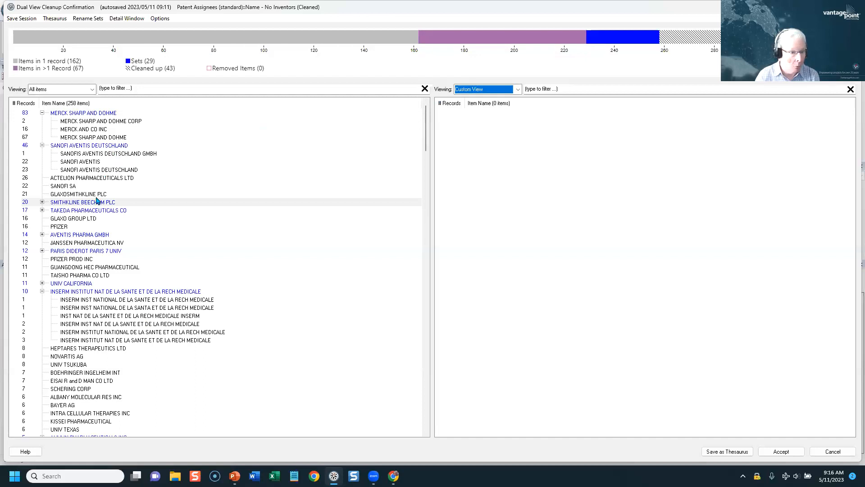
{"action": "left_click", "coordinate": [69, 114]}
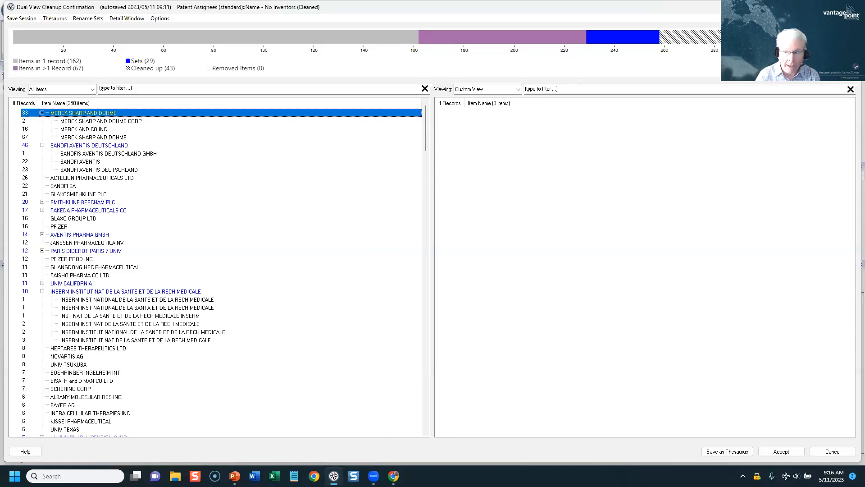
{"action": "left_click_drag", "start_coordinate": [69, 113], "coordinate": [541, 180]}
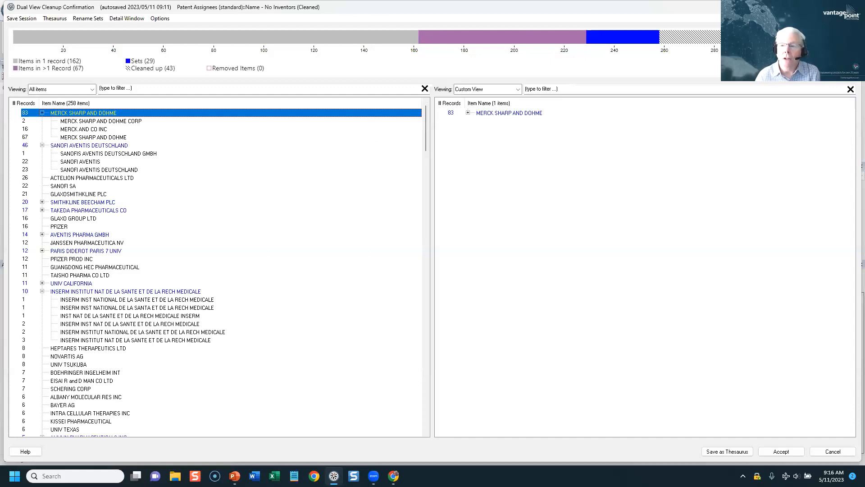
{"action": "key", "text": "1"}
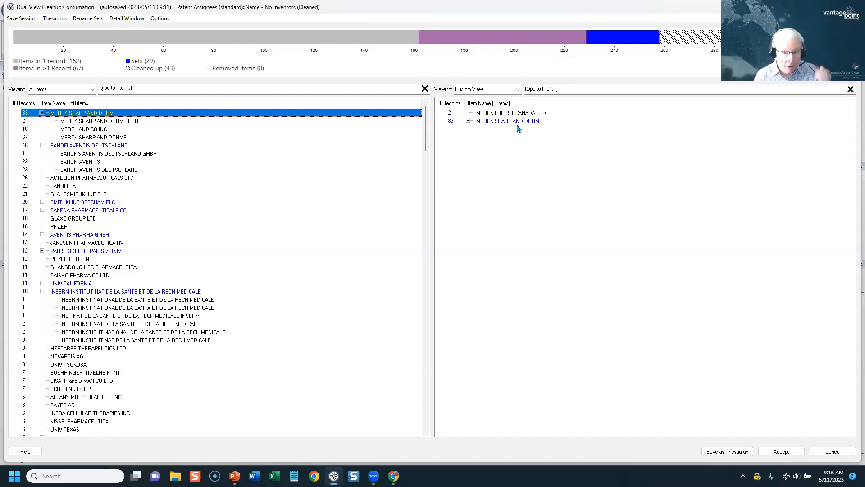
- Combine MERCK FROSST CANADA LTD into the MERCK SHARP AND DOHME set in the custom view
{"action": "left_click", "coordinate": [509, 113]}
{"action": "left_click", "coordinate": [508, 120], "text": "shift"}
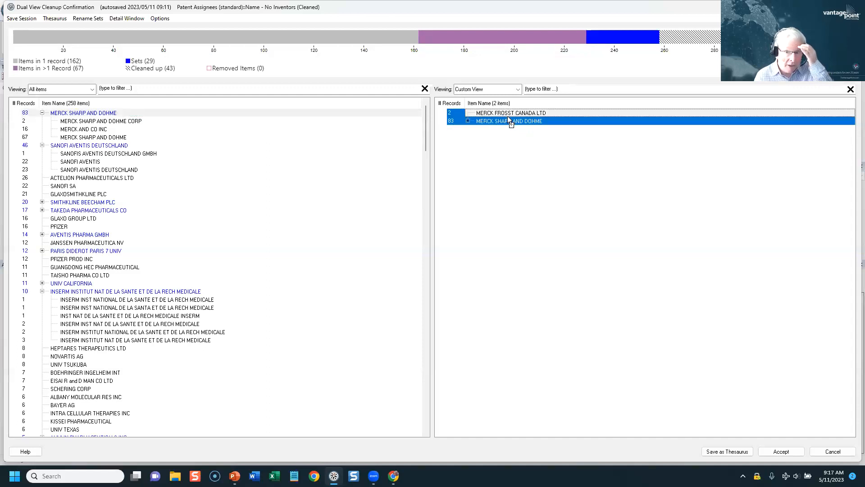
{"action": "left_click_drag", "start_coordinate": [507, 121], "coordinate": [508, 122]}
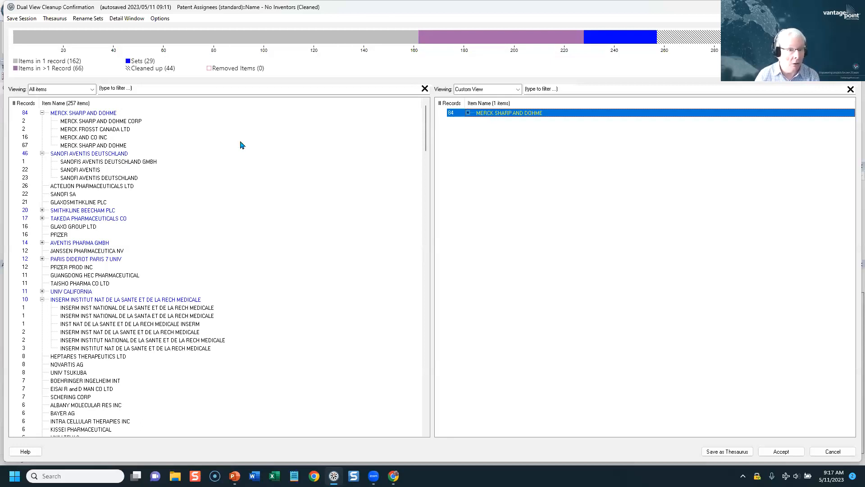
- Add a detail window showing Patent Assignees (standard)::Name and inspect it for the MERCK SHARP AND DOHME and SANOFI AVENTIS DEUTSCHLAND sets
{"action": "left_click", "coordinate": [133, 20]}
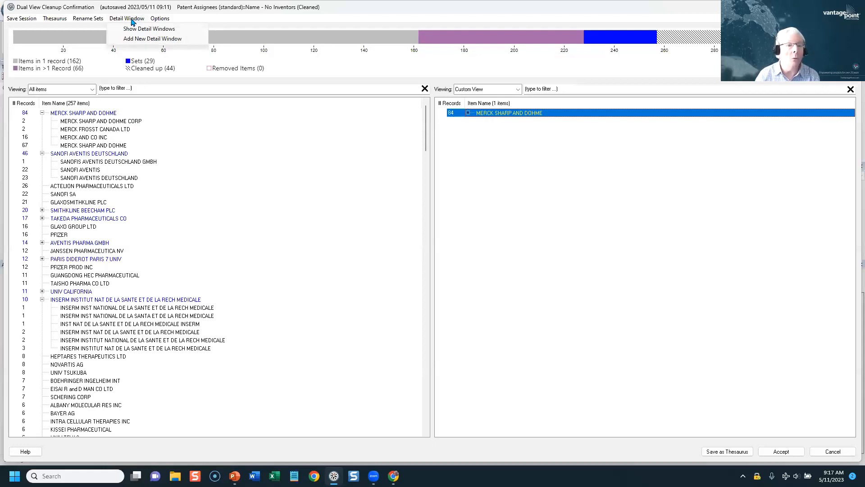
{"action": "left_click", "coordinate": [136, 38]}
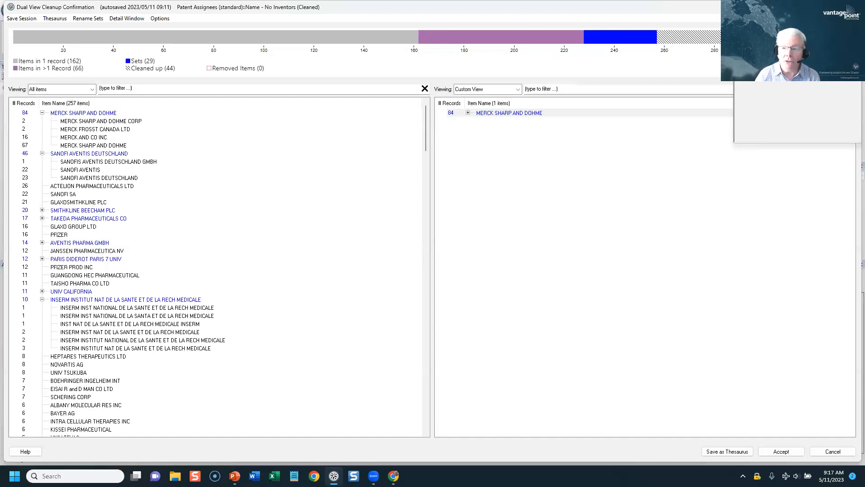
{"action": "left_click", "coordinate": [789, 153]}
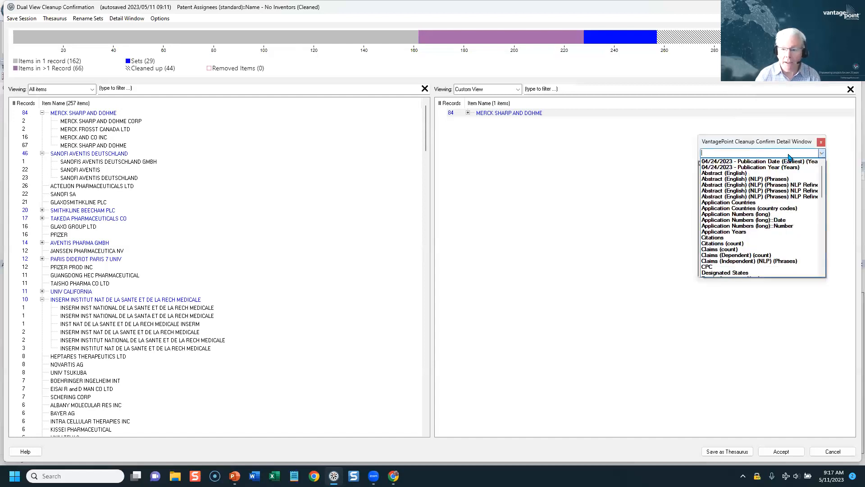
{"action": "type", "text": "ass"}
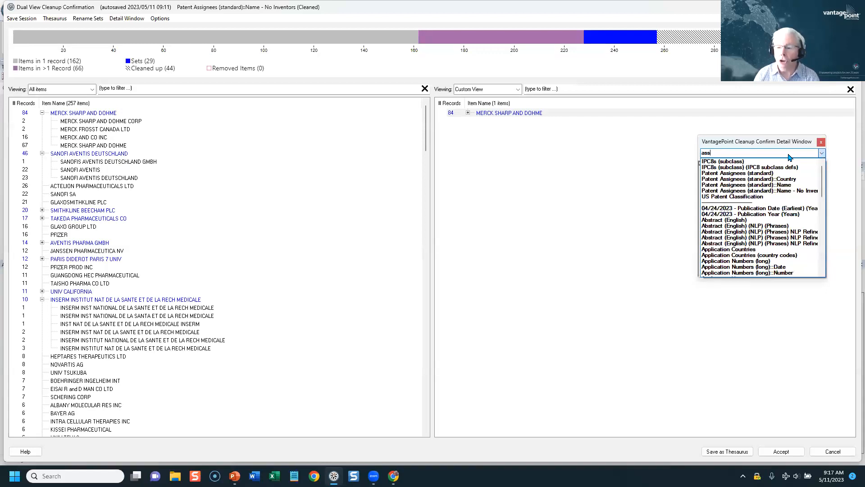
{"action": "left_click", "coordinate": [745, 186]}
{"action": "left_click", "coordinate": [508, 113]}
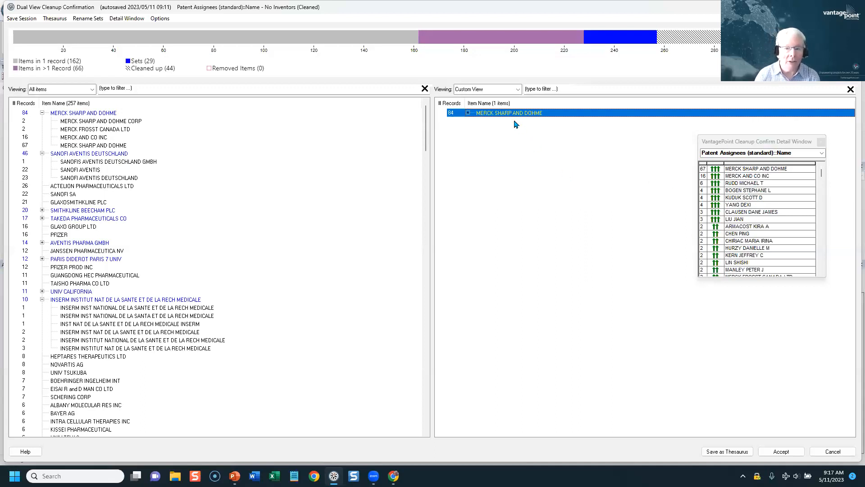
{"action": "left_click", "coordinate": [76, 155]}
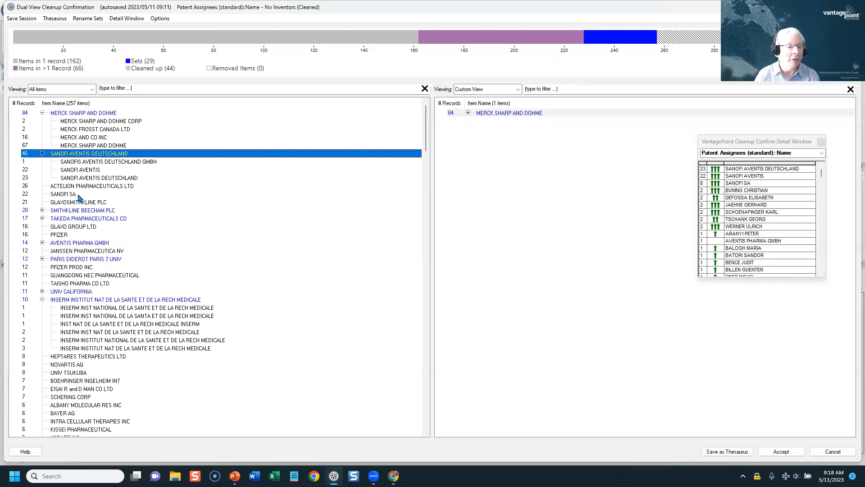
- Filter all items in the second list by "sanof" and combine SANOFI AVENTIS DEUTUSCHLAND GM and SANOFI SA into the SANOFI AVENTIS DEUTSCHLAND set
{"action": "left_click", "coordinate": [601, 87]}
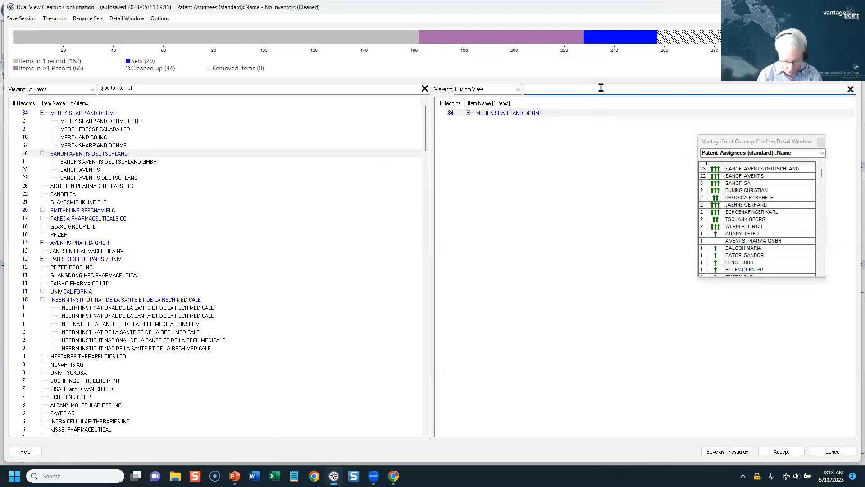
{"action": "type", "text": "sanofi"}
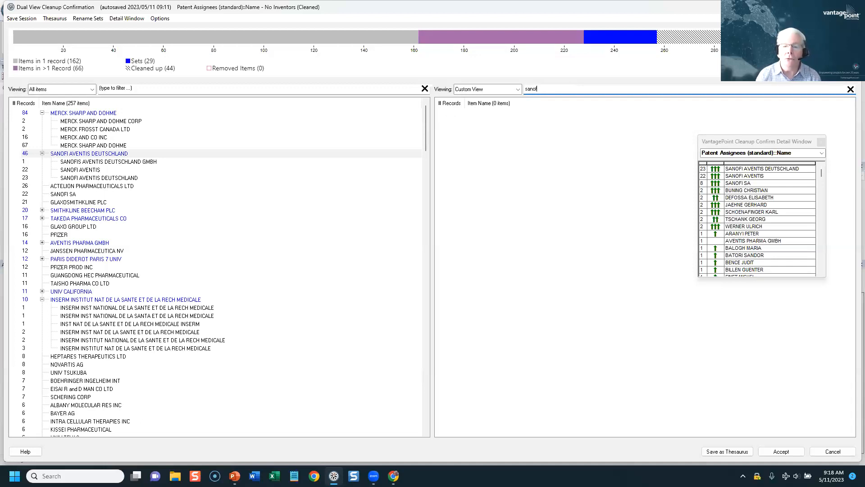
{"action": "left_click", "coordinate": [517, 89]}
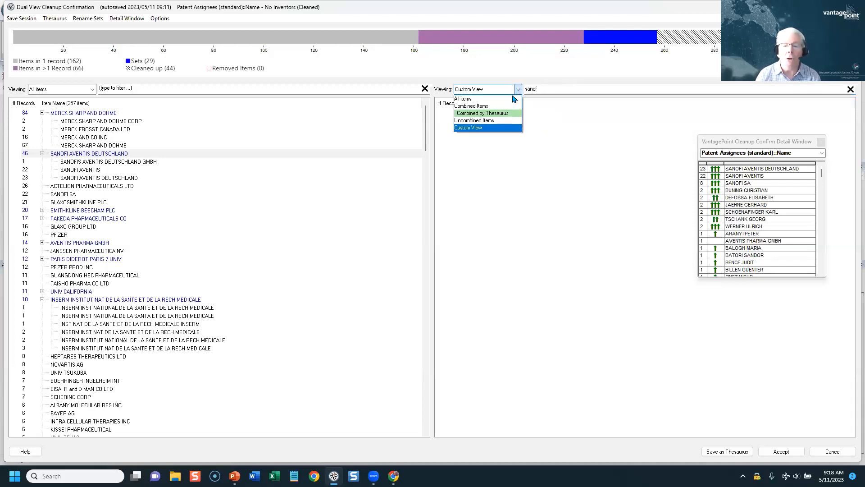
{"action": "left_click", "coordinate": [514, 99]}
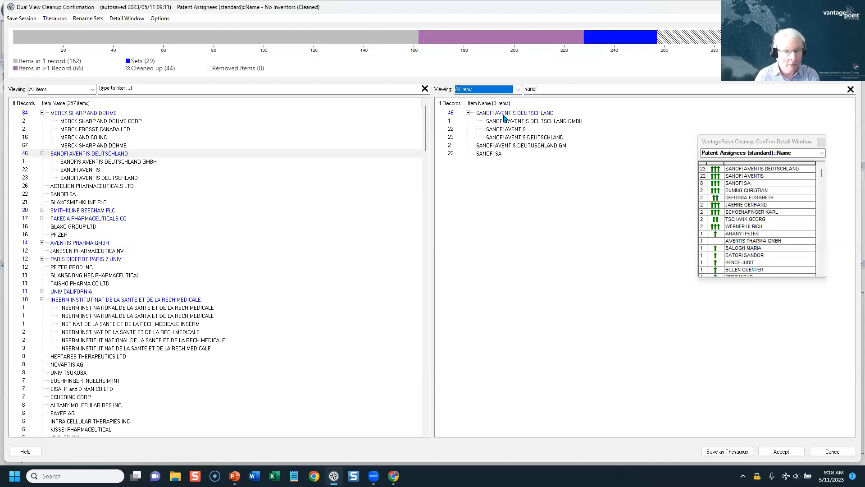
{"action": "mouse_move", "coordinate": [490, 145]}
{"action": "left_mouse_down"}
{"action": "mouse_move", "coordinate": [500, 128]}
{"action": "mouse_move", "coordinate": [495, 153]}
{"action": "mouse_move", "coordinate": [500, 145]}
{"action": "left_mouse_up"}
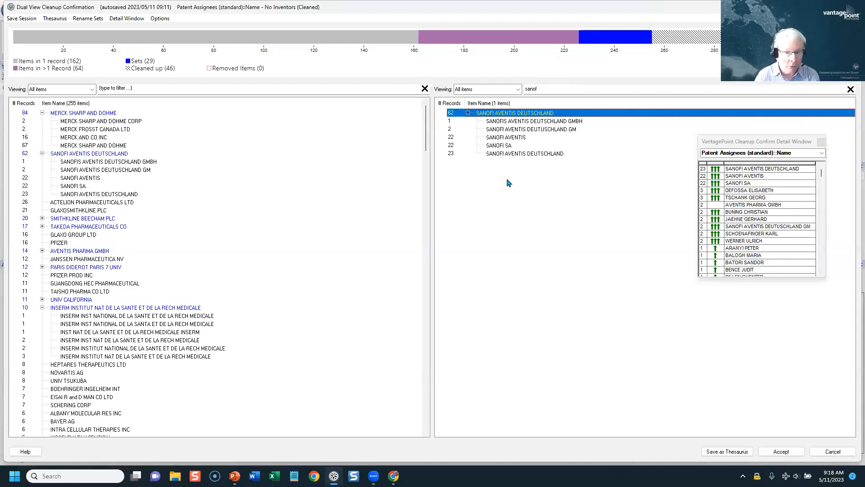
- Filter the second list by "aven" and merge the AVENTIS PHARMA GMBH set into SANOFI AVENTIS DEUTSCHLAND
{"action": "left_click", "coordinate": [542, 90]}
{"action": "key", "text": "BackSpace"}
{"action": "key", "text": "BackSpace"}
{"action": "type", "text": "aven"}
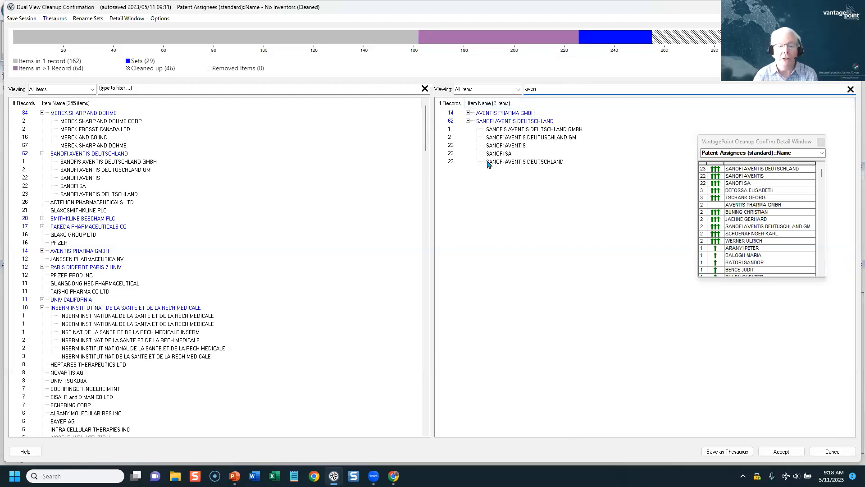
{"action": "left_click_drag", "start_coordinate": [488, 114], "coordinate": [496, 121]}
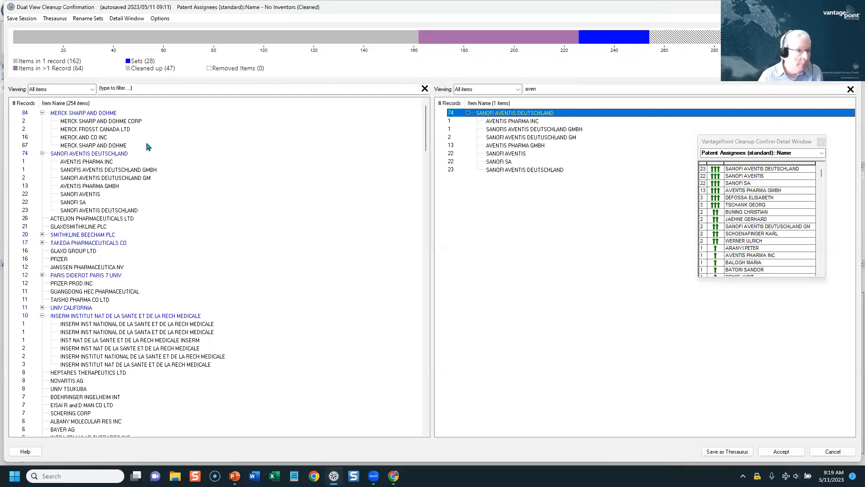
- Check the auto-save interval setting for the cleanup session without changing it
{"action": "left_click", "coordinate": [15, 21]}
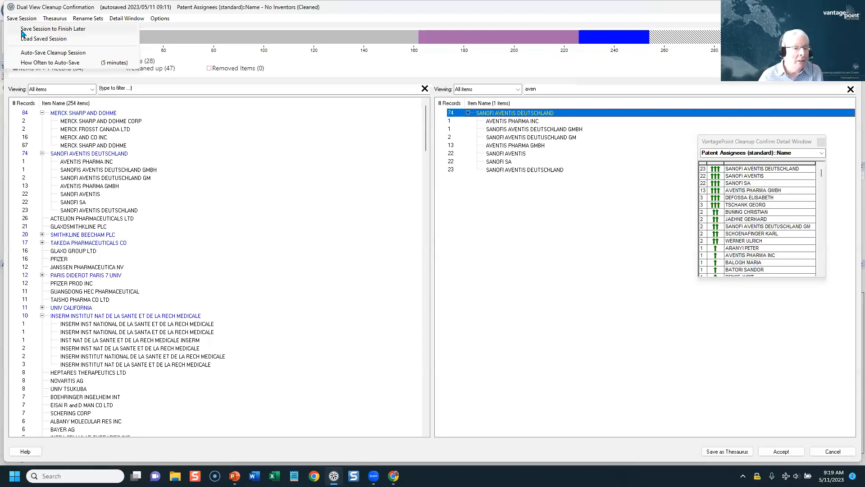
{"action": "left_click", "coordinate": [63, 65]}
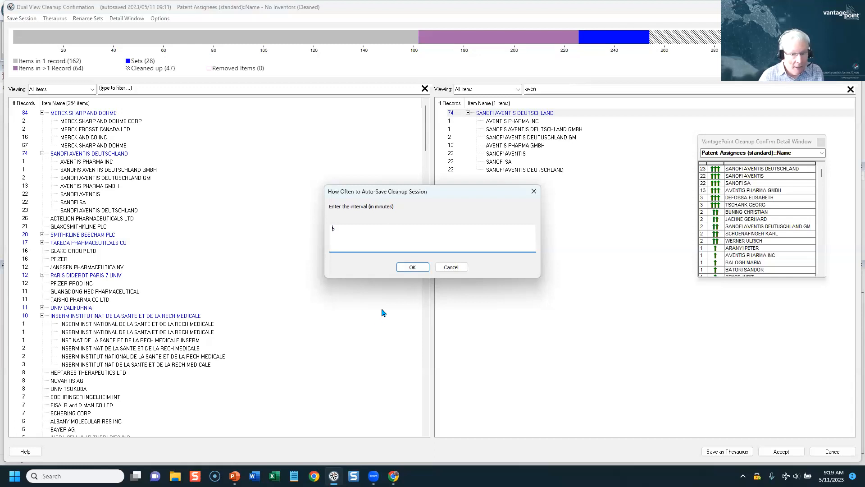
{"action": "left_click", "coordinate": [447, 268]}
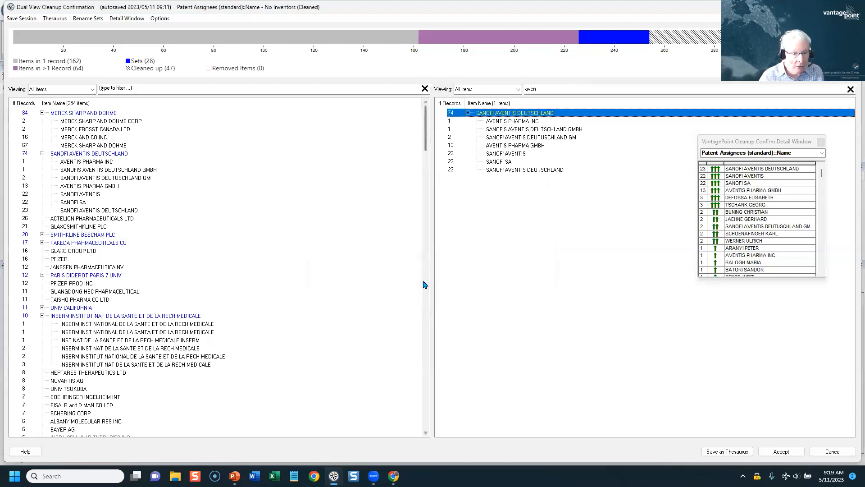
- Load the saved cleanup session AutoSave 2023/05/11 09:11:31, overwriting the current changes
{"action": "left_click", "coordinate": [20, 20]}
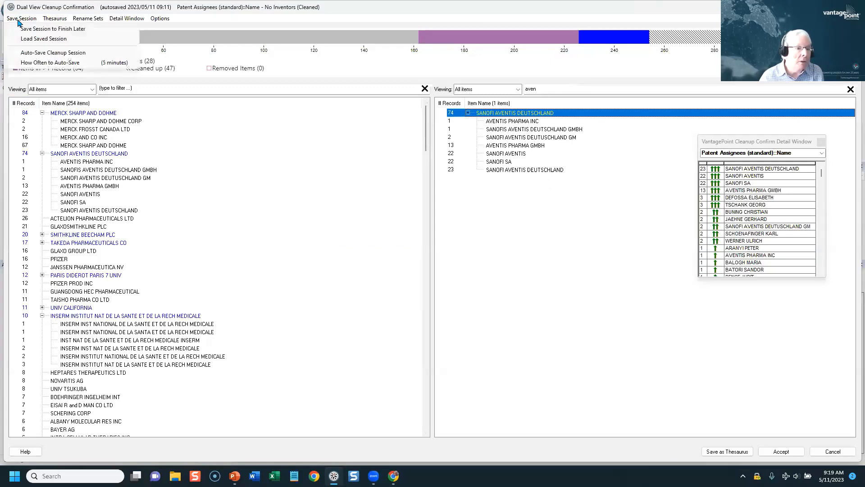
{"action": "left_click", "coordinate": [29, 40]}
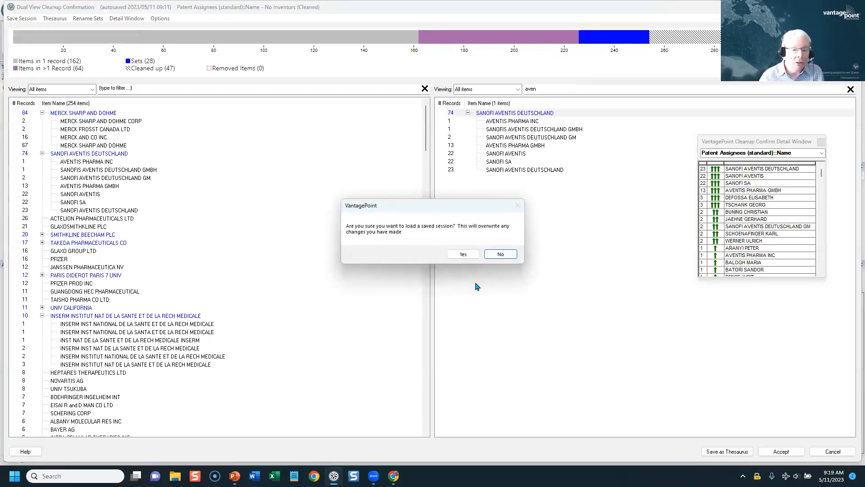
{"action": "left_click", "coordinate": [462, 255]}
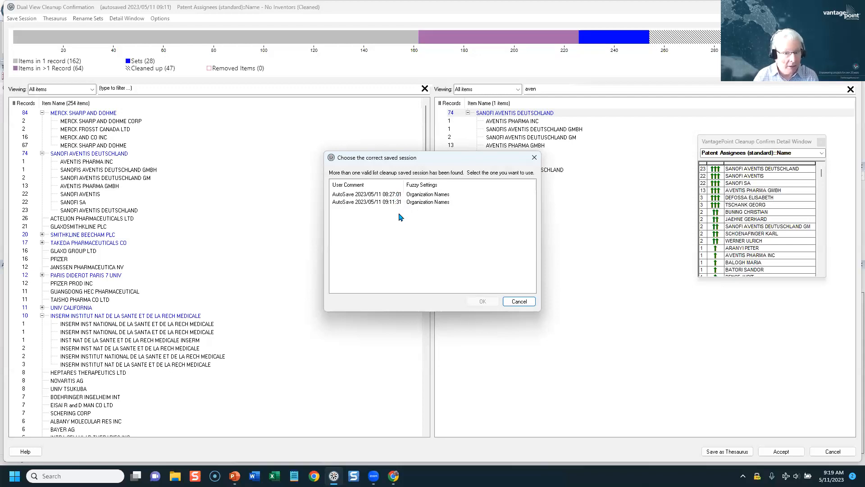
{"action": "left_click", "coordinate": [362, 201]}
{"action": "left_click", "coordinate": [480, 302]}
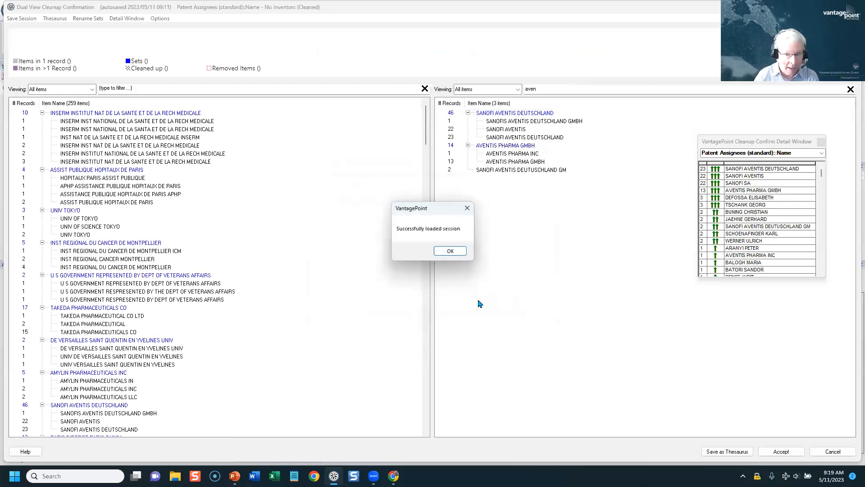
{"action": "left_click", "coordinate": [448, 252]}
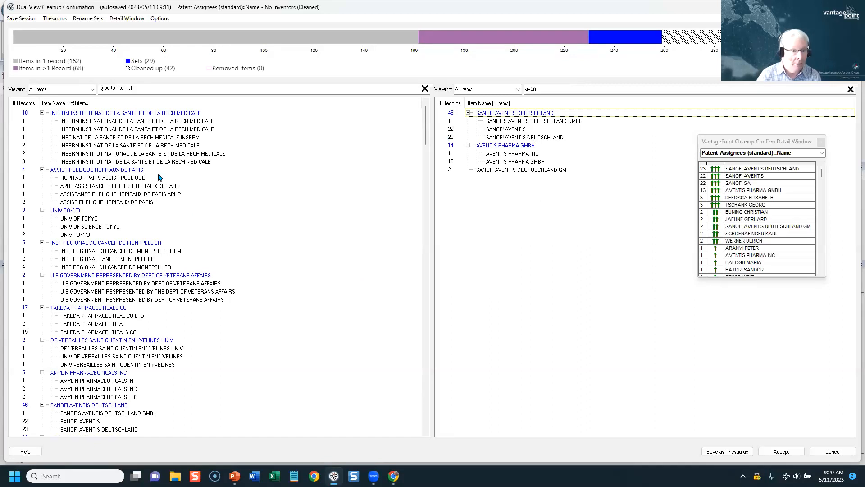
- Check the Save as Thesaurus dialog and the thesaurus options for the cleanup session
{"action": "left_click", "coordinate": [51, 20]}
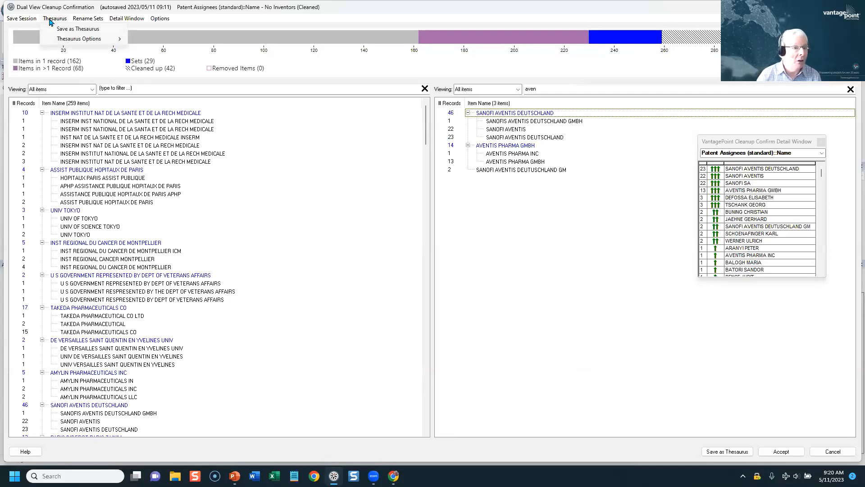
{"action": "left_click", "coordinate": [61, 30]}
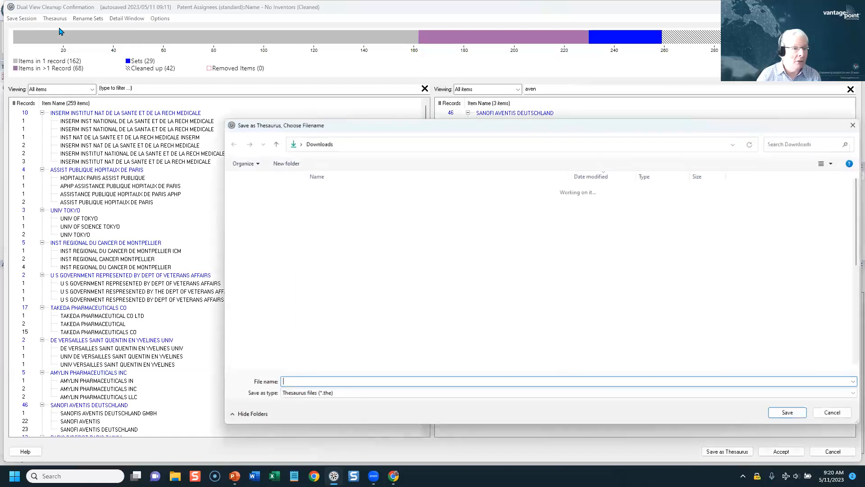
{"action": "left_click", "coordinate": [854, 125]}
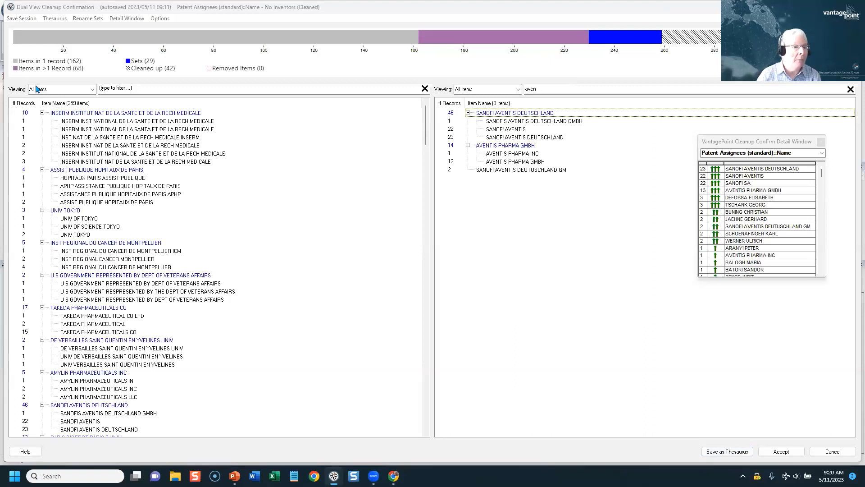
{"action": "left_click", "coordinate": [57, 20]}
{"action": "mouse_move", "coordinate": [63, 41]}
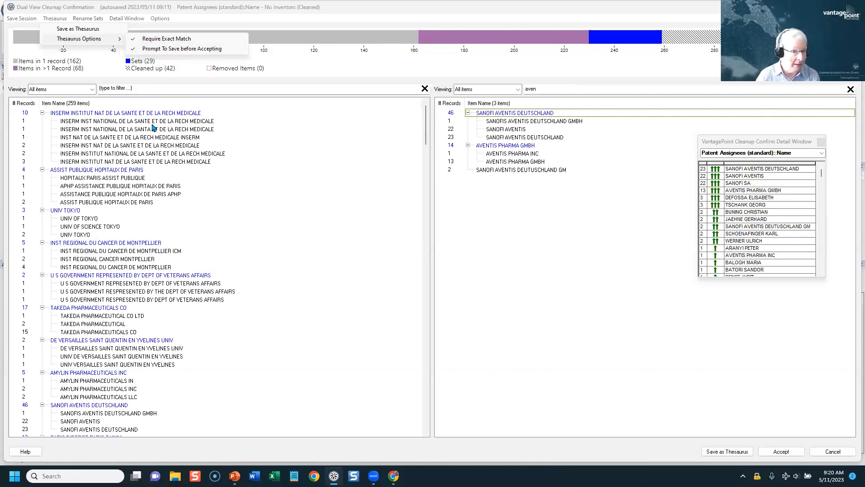
{"action": "left_click", "coordinate": [271, 212]}
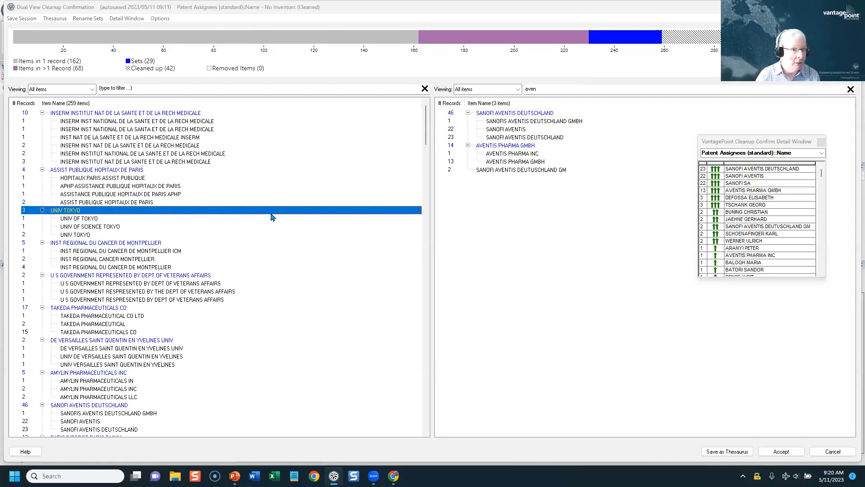
- Set new set names to use the shortest name and rename all sets of combined assignees accordingly
{"action": "left_click", "coordinate": [82, 19]}
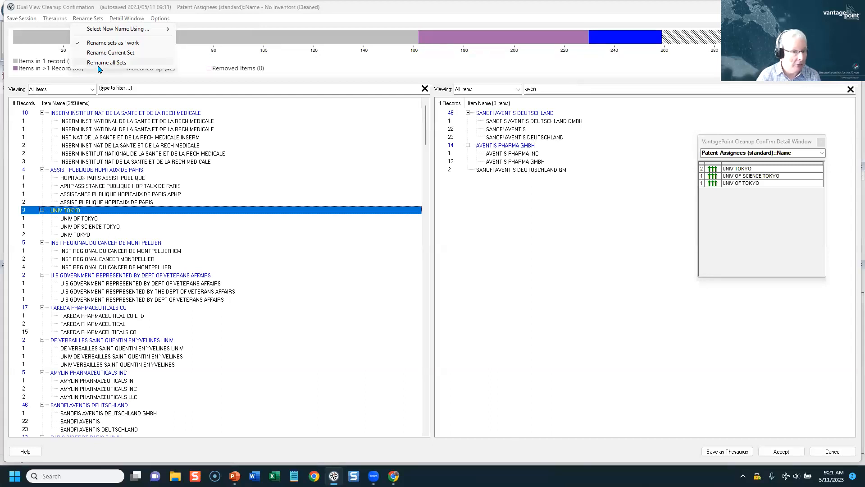
{"action": "mouse_move", "coordinate": [120, 30]}
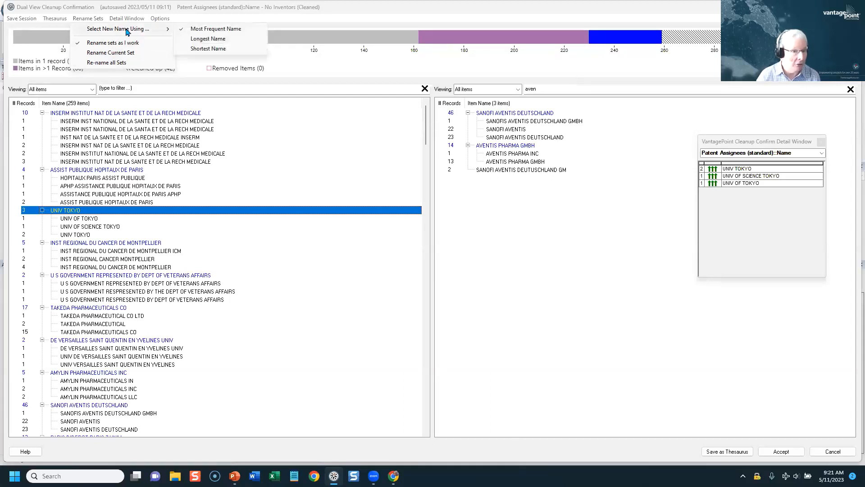
{"action": "left_click", "coordinate": [194, 51]}
{"action": "left_click", "coordinate": [87, 21]}
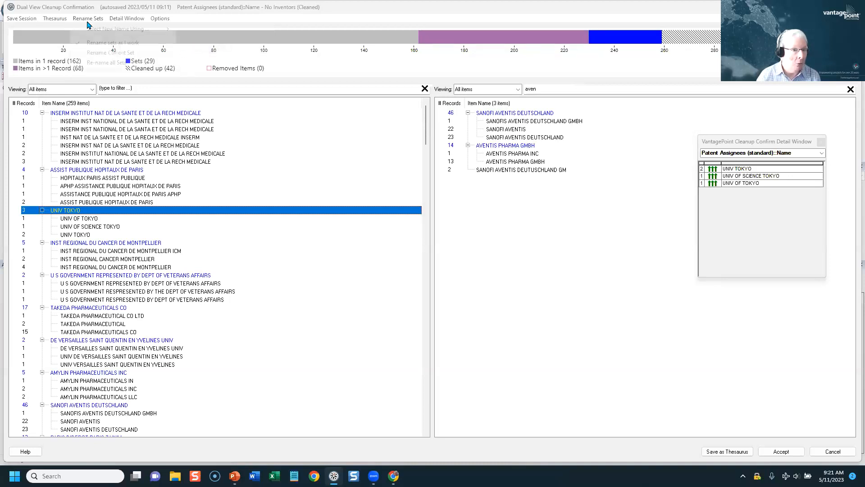
{"action": "left_click", "coordinate": [101, 63]}
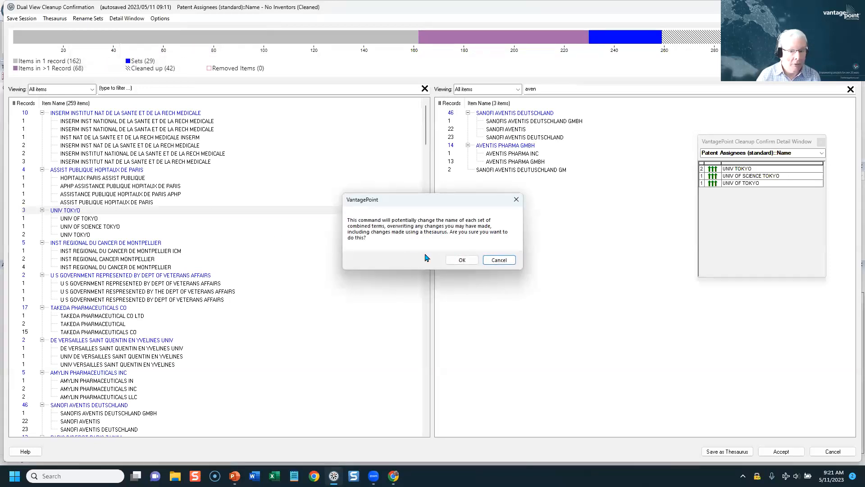
{"action": "left_click", "coordinate": [454, 263]}
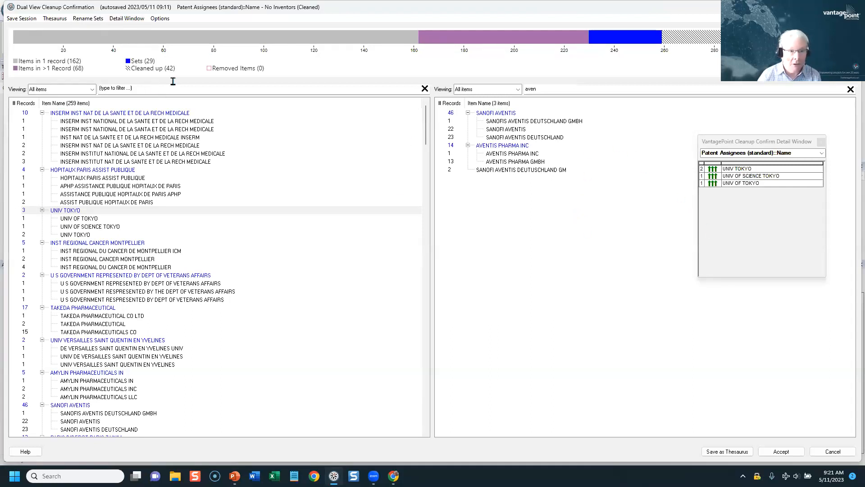
{"action": "left_click", "coordinate": [159, 20]}
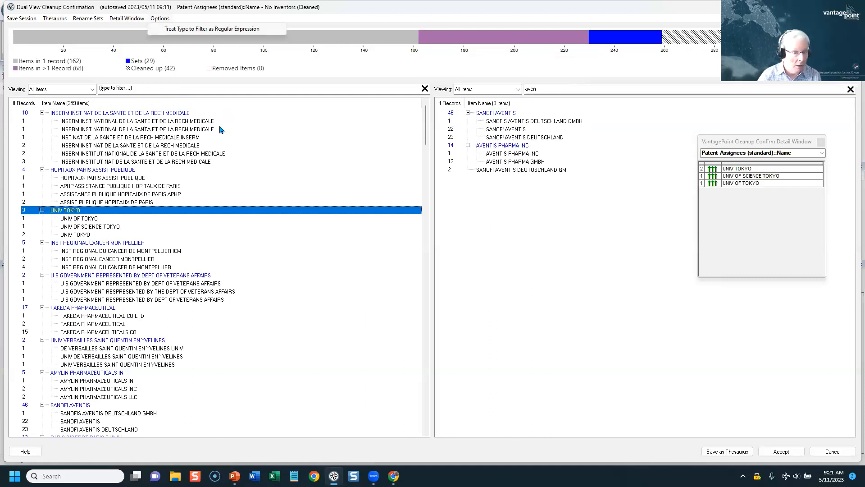
{"action": "left_click", "coordinate": [229, 147]}
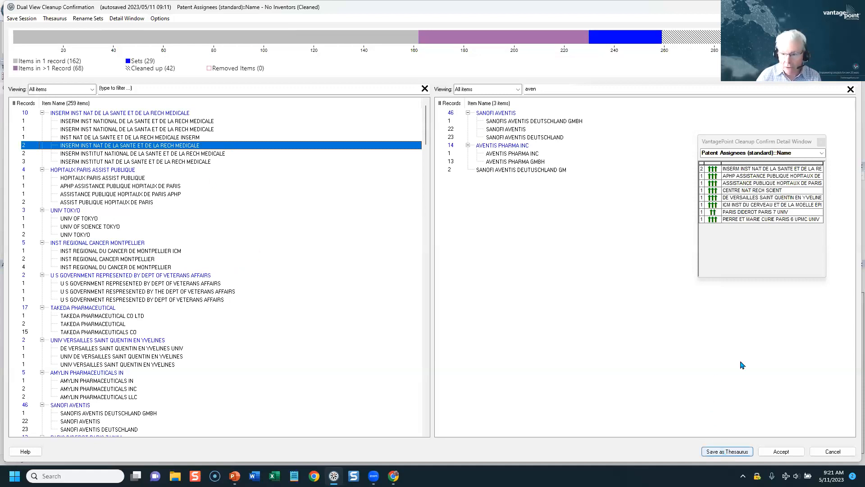
- Try to save the cleanup as a thesaurus over the existing sleepmol file in Downloads
{"action": "left_click", "coordinate": [734, 453]}
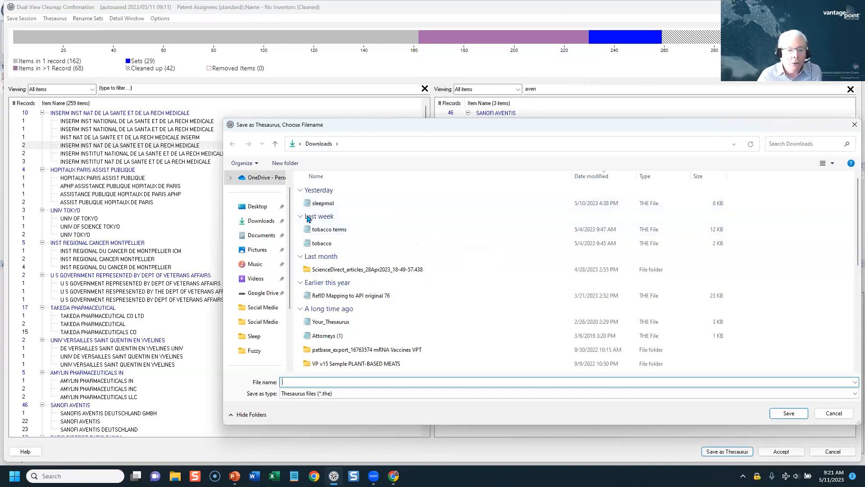
{"action": "left_click", "coordinate": [324, 204]}
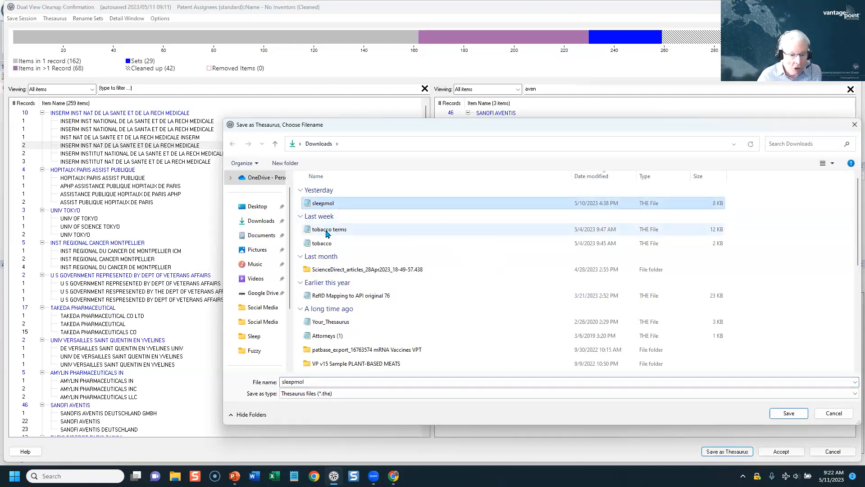
{"action": "left_click", "coordinate": [788, 414]}
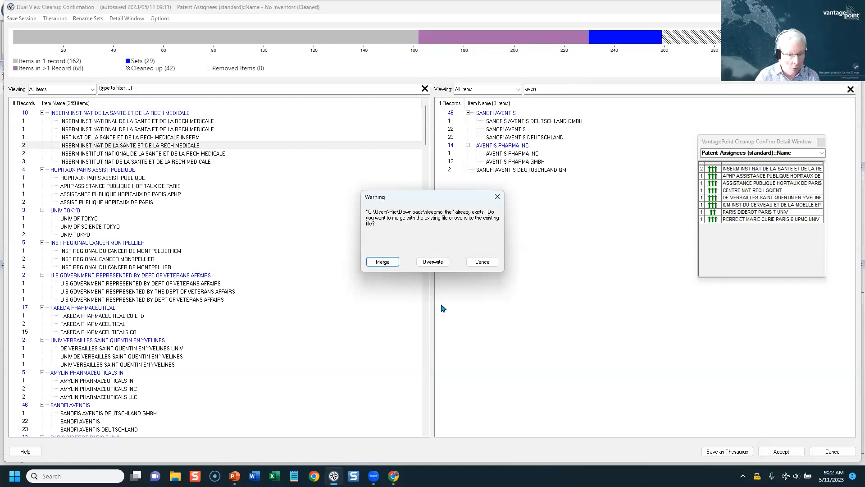
{"action": "left_click", "coordinate": [435, 263]}
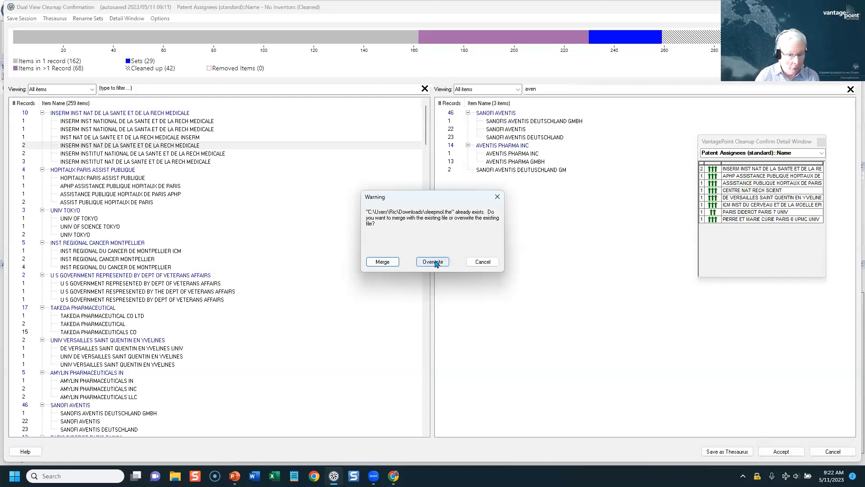
{"action": "left_click", "coordinate": [498, 197]}
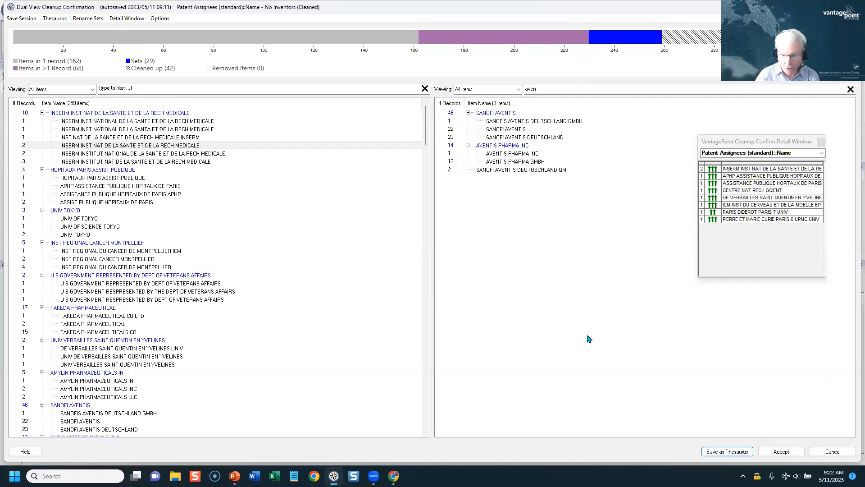
- Cancel the patent assignee cleanup process and switch to the pubmed-orexinrece-set + PMC citations dataset
{"action": "left_click", "coordinate": [837, 451]}
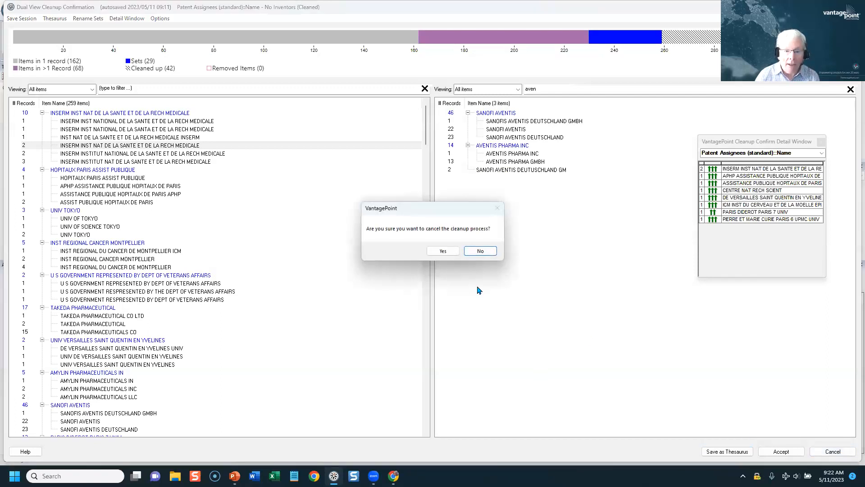
{"action": "left_click", "coordinate": [443, 251]}
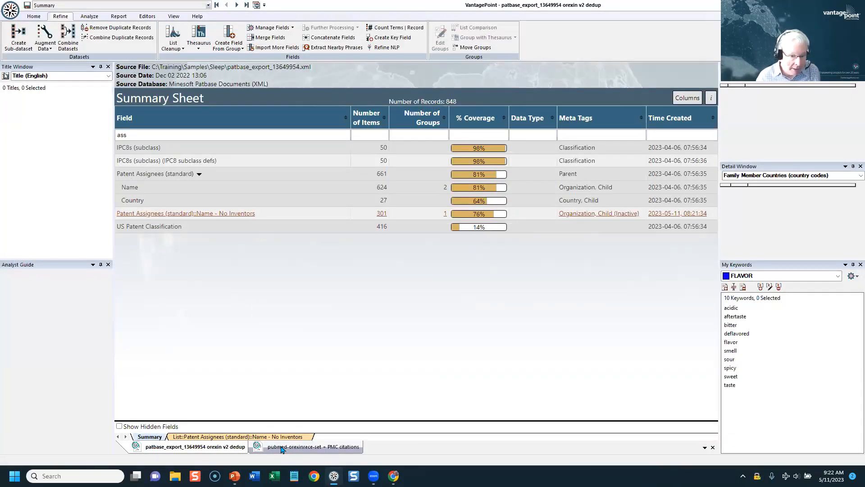
{"action": "left_click", "coordinate": [281, 448]}
- Filter the summary fields by "aff" and open the list for the top-level Affiliation field
{"action": "left_click", "coordinate": [223, 107]}
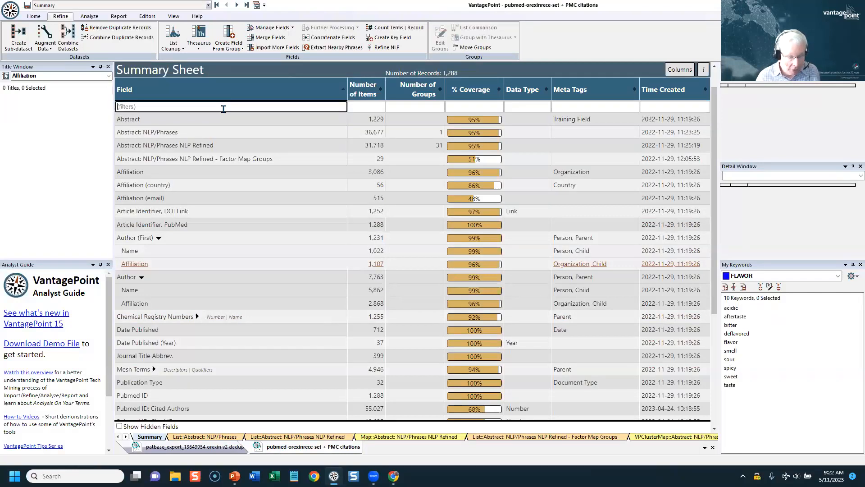
{"action": "type", "text": "aff"}
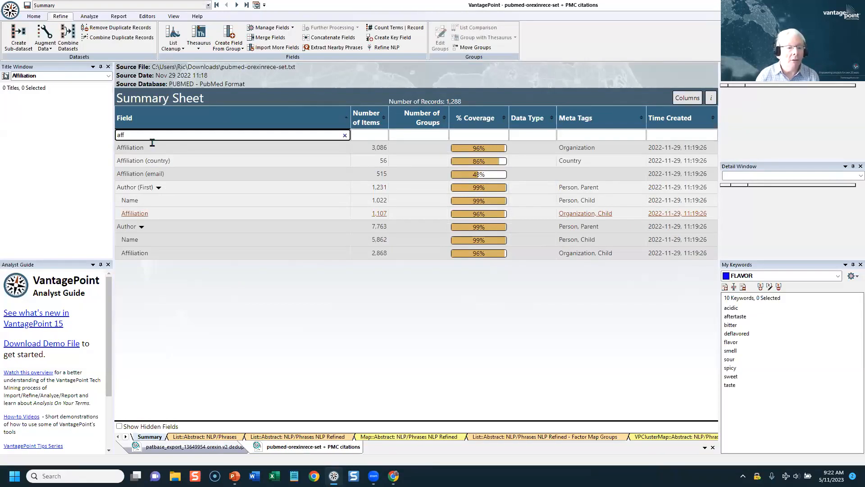
{"action": "double_click", "coordinate": [127, 148]}
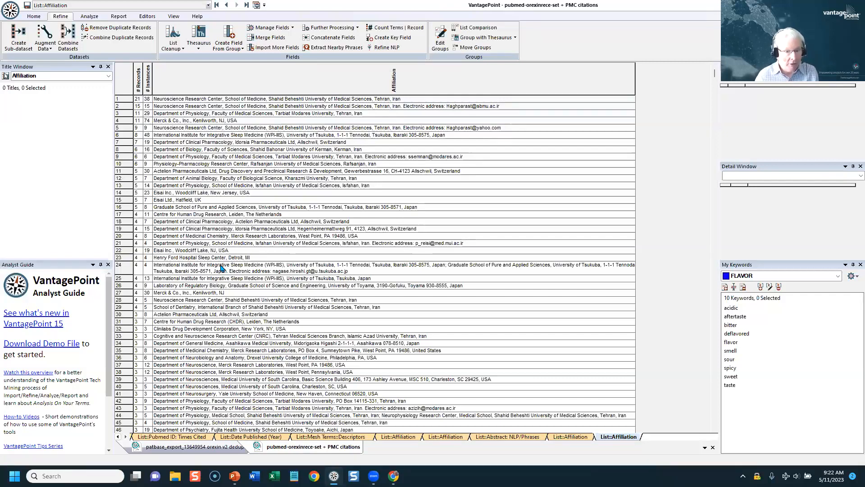
- Run List Cleanup on the Affiliation field with the Organization Names Extract Main ruleset, naming the new field Affiliation (Cleaned)
{"action": "left_click", "coordinate": [172, 47]}
{"action": "left_click", "coordinate": [178, 56]}
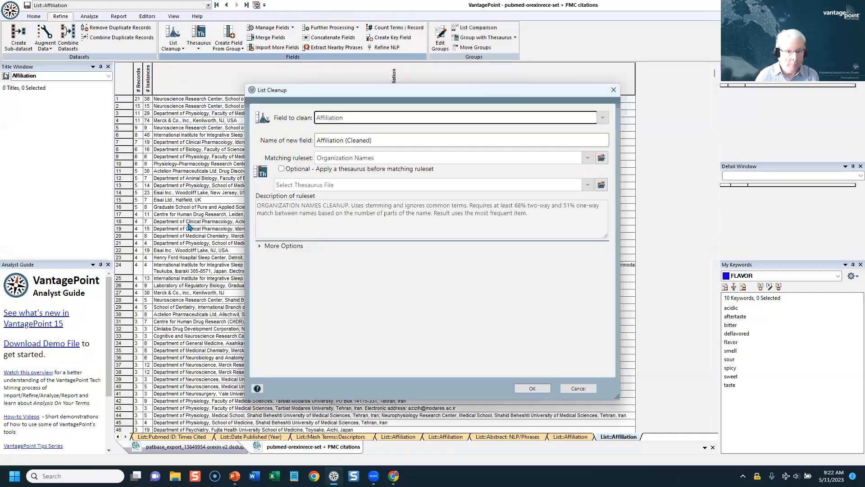
{"action": "left_click", "coordinate": [354, 160]}
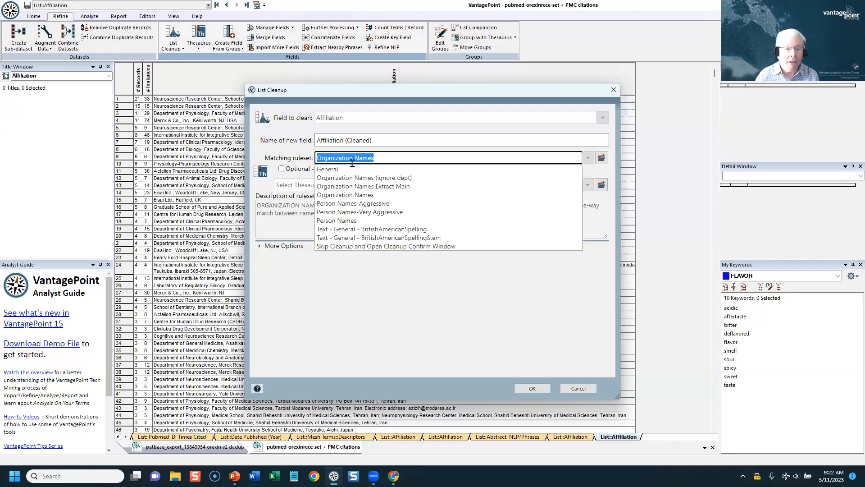
{"action": "left_click", "coordinate": [346, 186]}
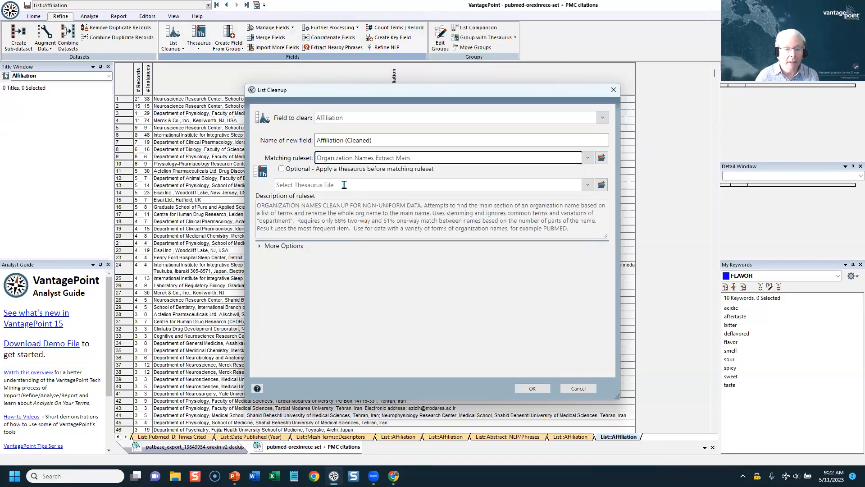
{"action": "left_click_drag", "start_coordinate": [321, 96], "coordinate": [332, 131]}
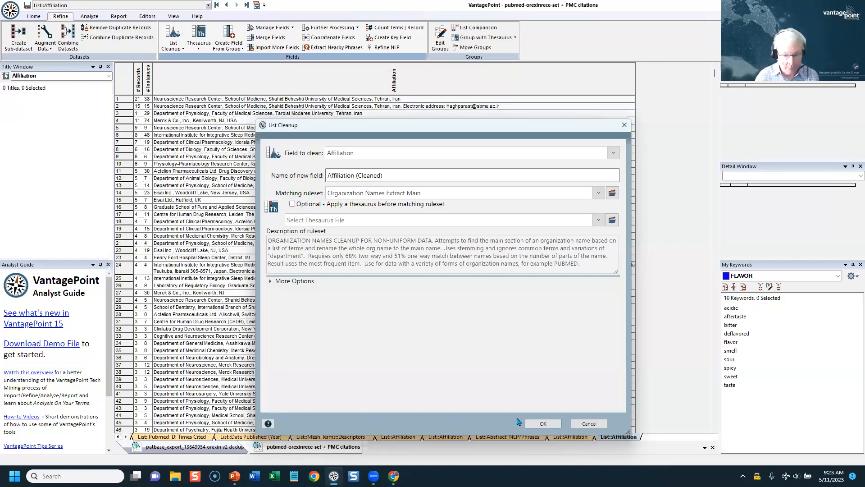
{"action": "left_click", "coordinate": [535, 425]}
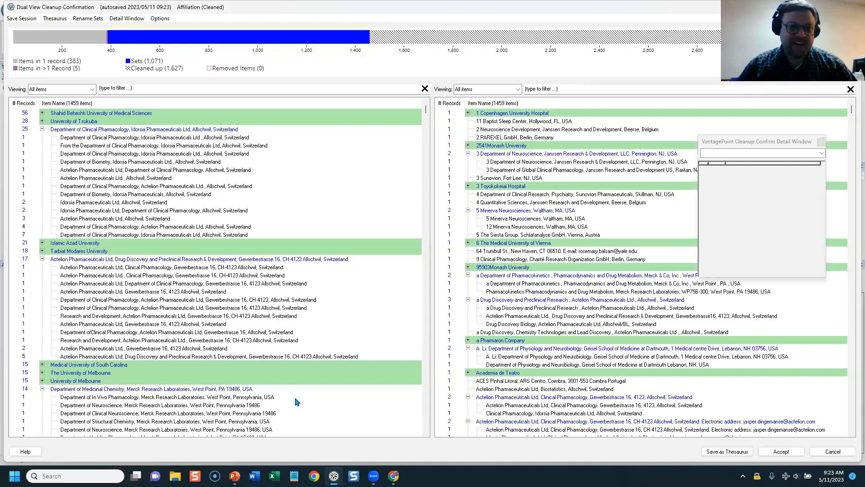
- Close the detail window and expand the University of Tsukuba set to examine its grouped affiliation variants
{"action": "left_click", "coordinate": [821, 142]}
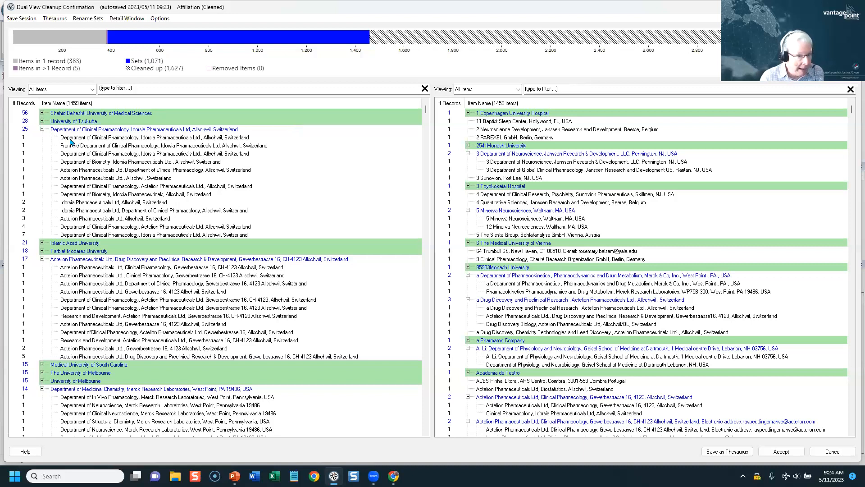
{"action": "left_click", "coordinate": [42, 121]}
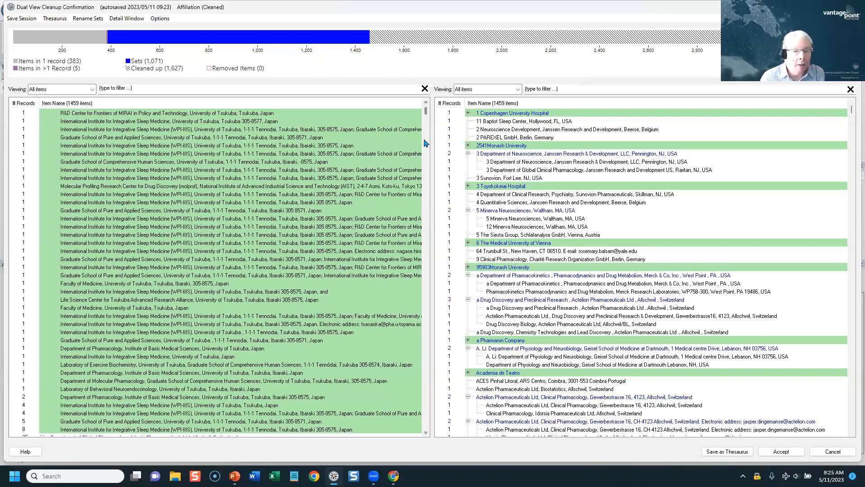
{"action": "scroll", "coordinate": [426, 114], "scroll_direction": "up", "scroll_amount": 3}
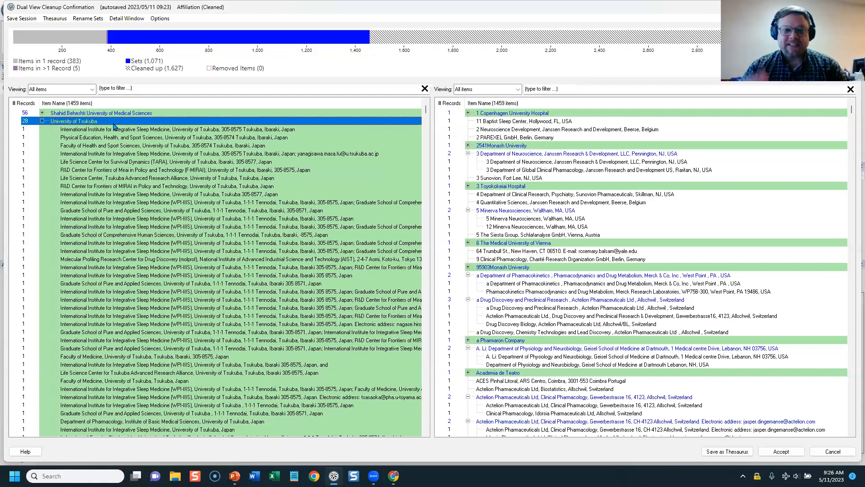
{"action": "key", "text": "alt+Tab"}
{"action": "key", "text": "alt+Tab"}
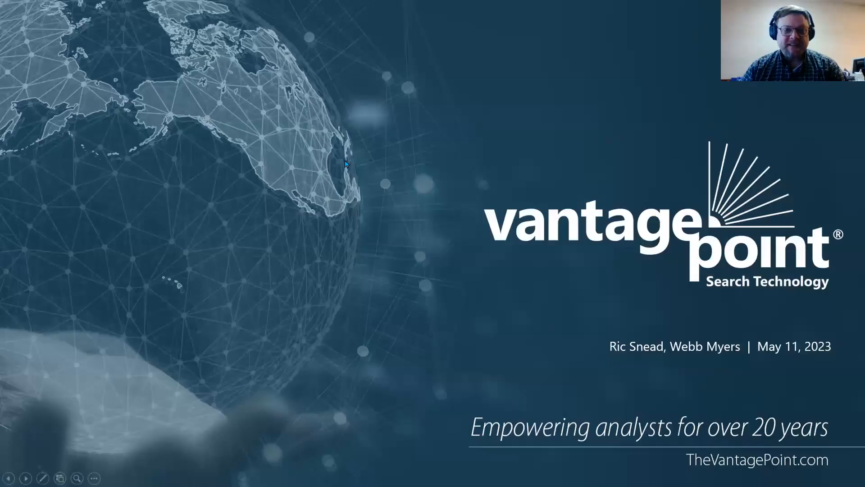
{"action": "left_click", "coordinate": [345, 161]}
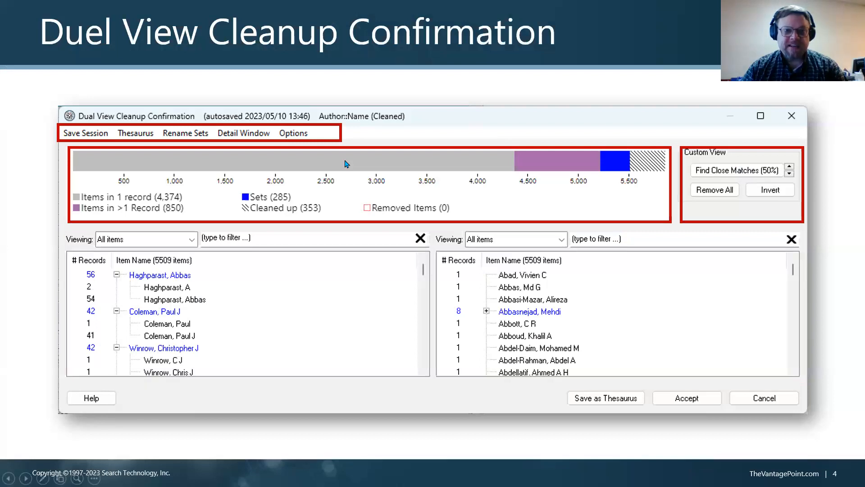
{"action": "key", "text": "Left"}
{"action": "key", "text": "Left"}
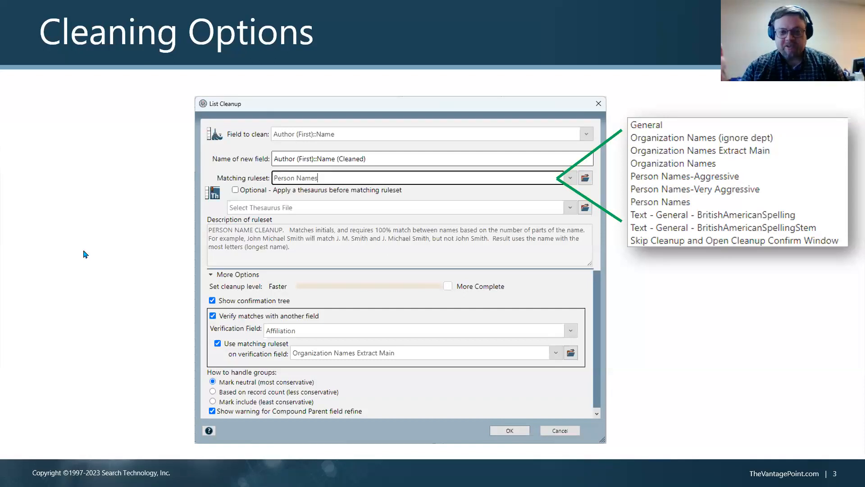
- Return to the VantagePoint cleanup confirmation window and collapse the University of Tsukuba set
{"action": "key", "text": "alt+Tab"}
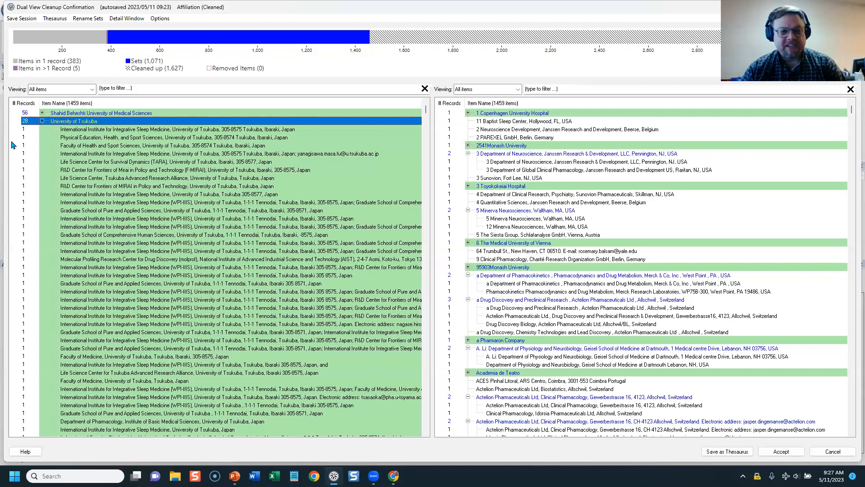
{"action": "left_click", "coordinate": [42, 122]}
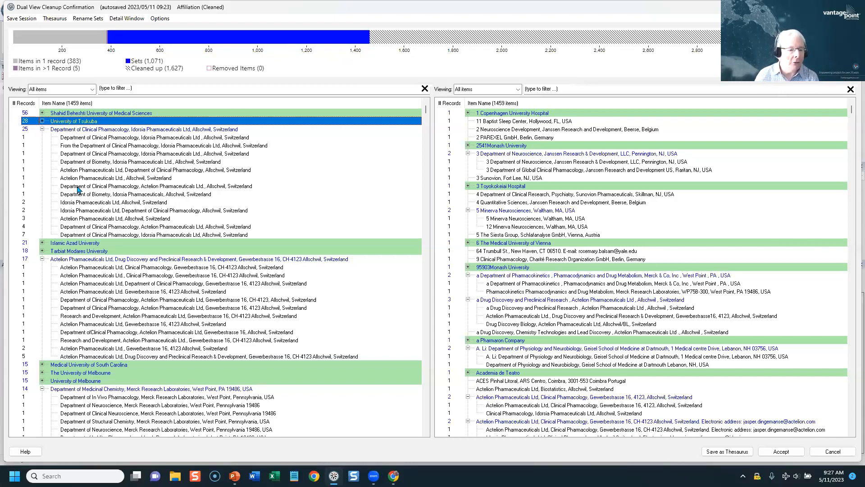
- Expand the Islamic Azad University set to examine its affiliation variants and available item options, and cancel the affiliation cleanup
{"action": "left_click", "coordinate": [42, 243]}
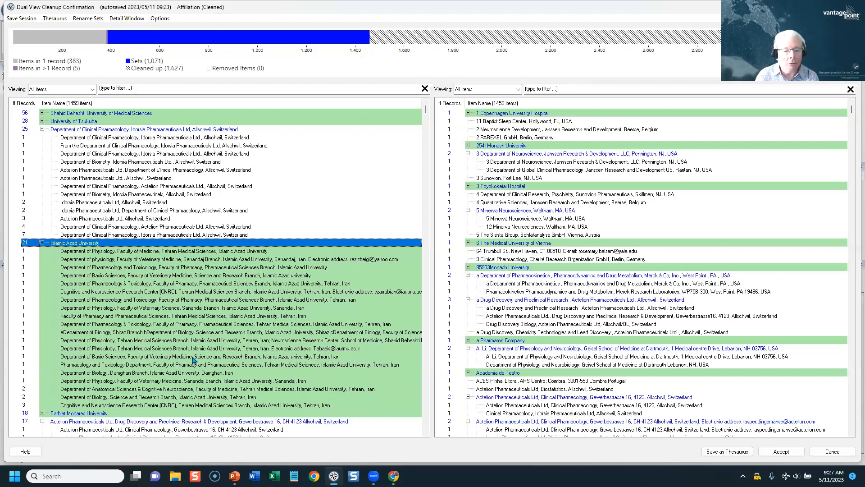
{"action": "left_click", "coordinate": [209, 300]}
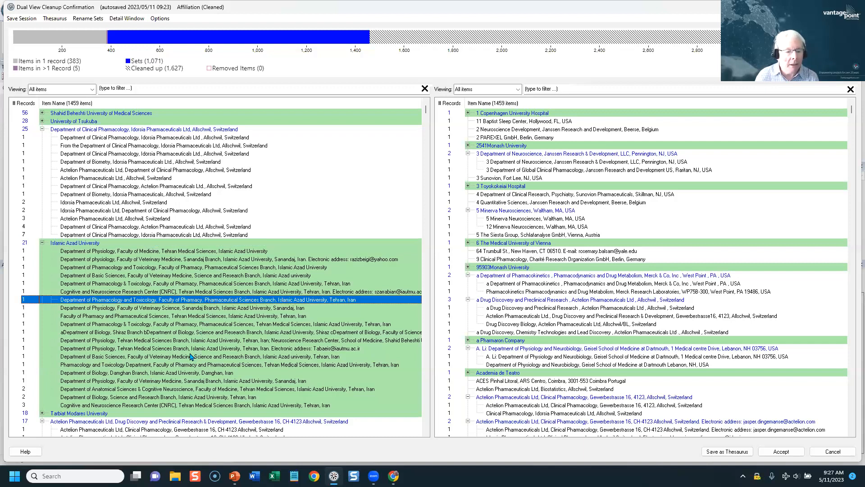
{"action": "right_click", "coordinate": [193, 303]}
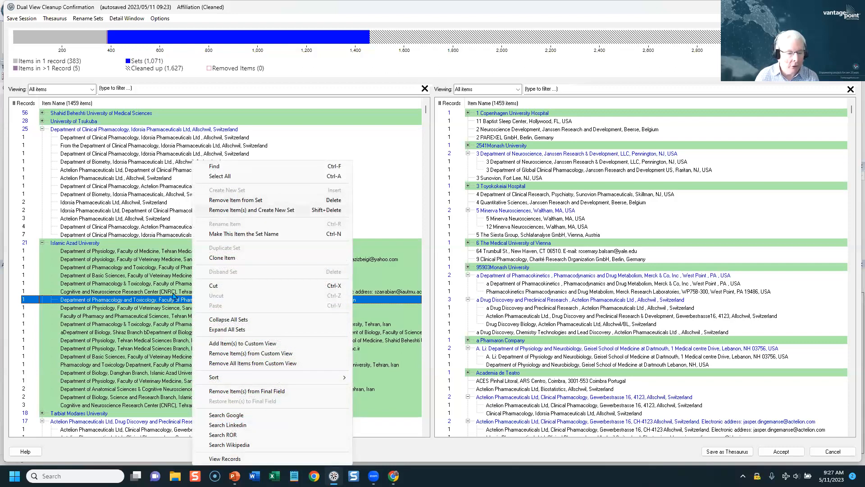
{"action": "left_click", "coordinate": [382, 182]}
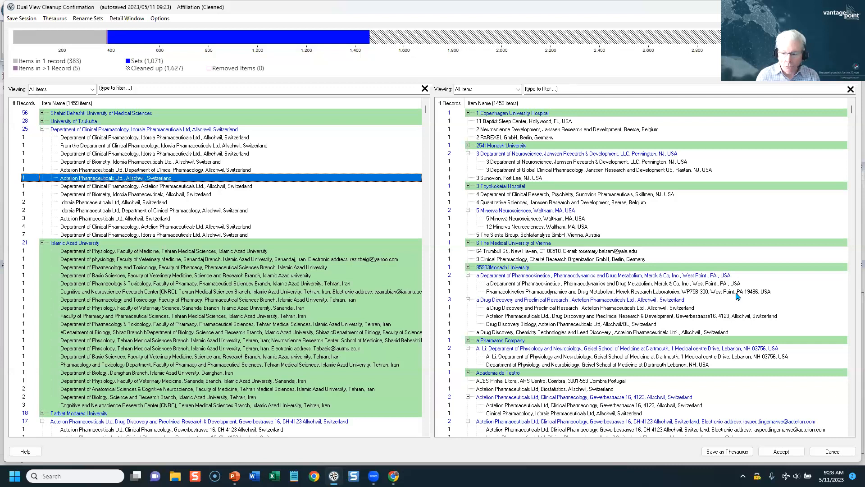
{"action": "left_click", "coordinate": [839, 454]}
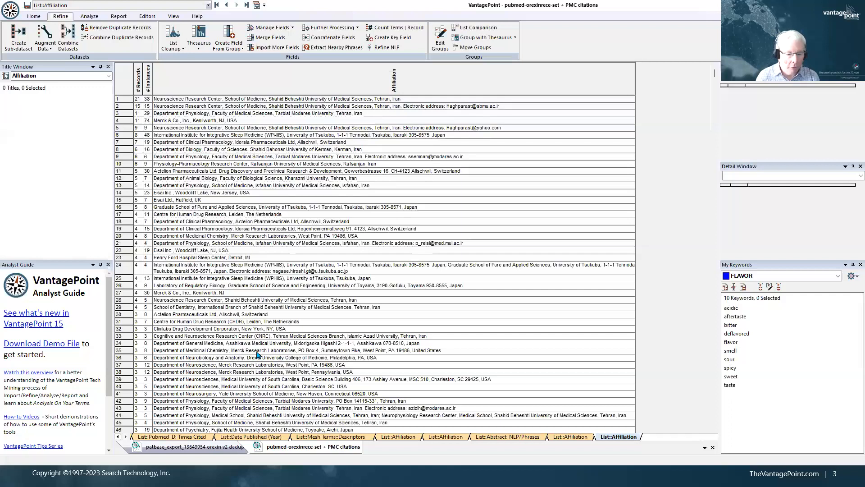
- Switch to the patbase_export orexin dataset, filter the summary fields by "inve", and open the Inventors Name list
{"action": "left_click", "coordinate": [212, 448]}
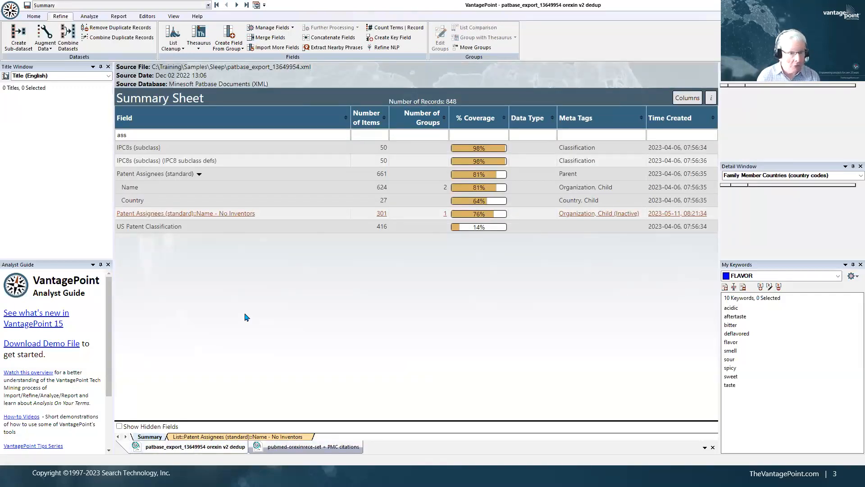
{"action": "double_click", "coordinate": [336, 135]}
{"action": "key", "text": "BackSpace"}
{"action": "type", "text": "inve"}
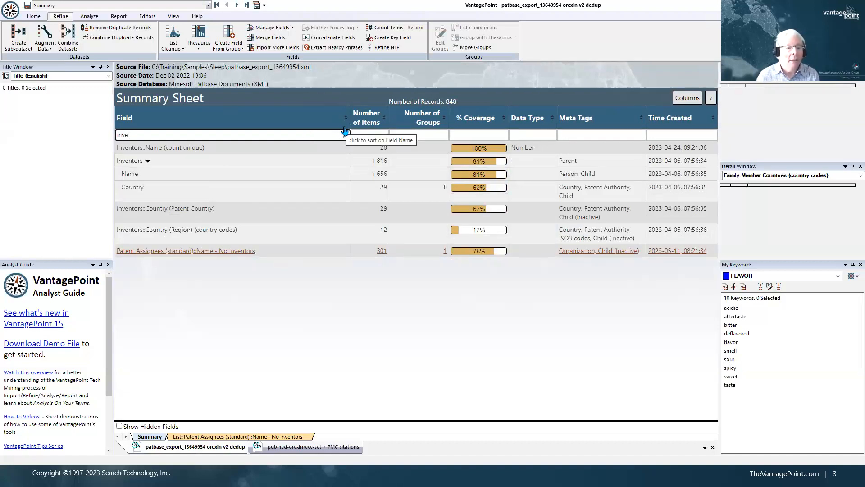
{"action": "left_click", "coordinate": [130, 174]}
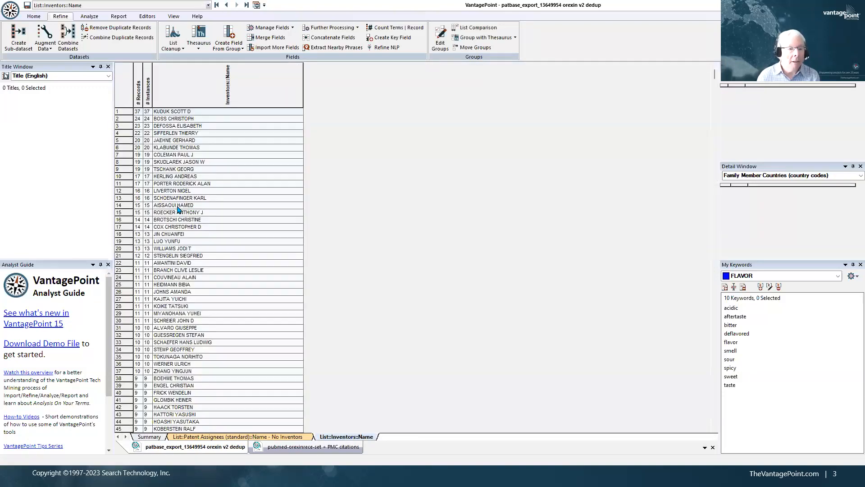
- Start List Cleanup on Inventors::Name with the Person Names-Very Aggressive ruleset and try running it without a verification field
{"action": "left_click", "coordinate": [170, 47]}
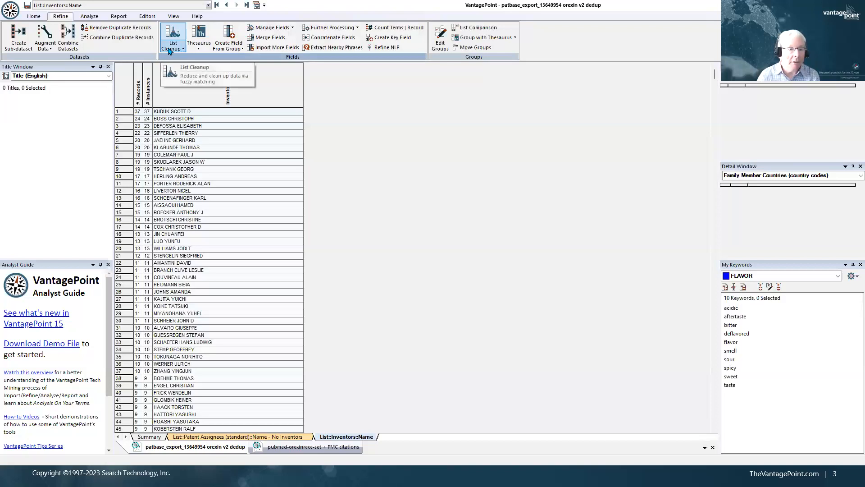
{"action": "left_click", "coordinate": [193, 63]}
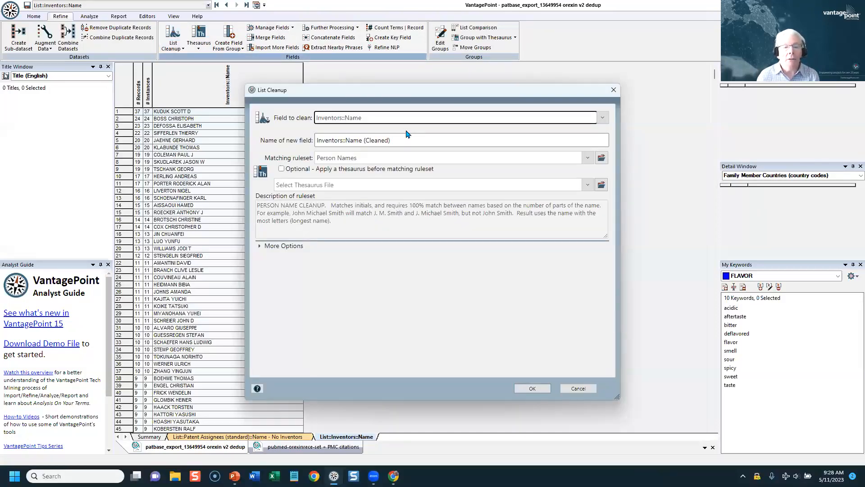
{"action": "left_click", "coordinate": [372, 158]}
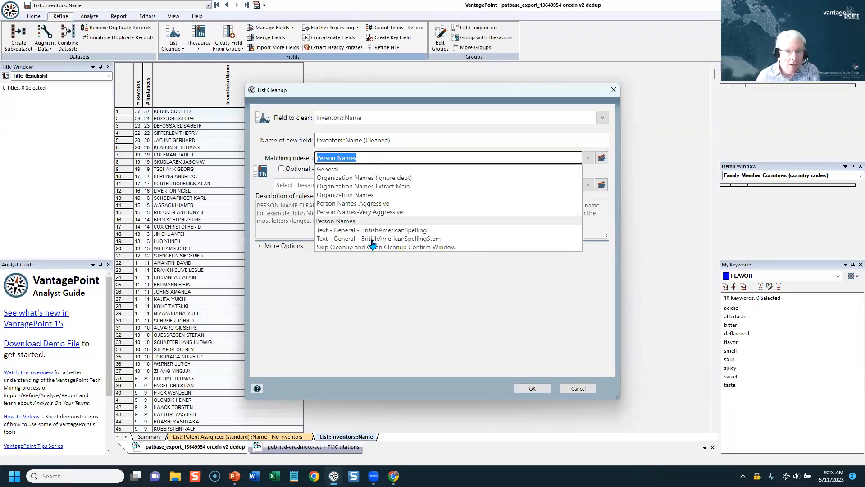
{"action": "left_click", "coordinate": [350, 212]}
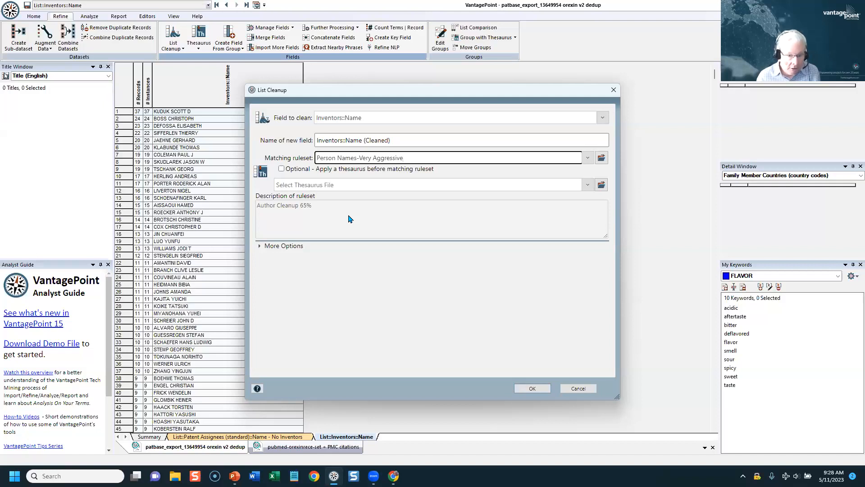
{"action": "left_click", "coordinate": [544, 389]}
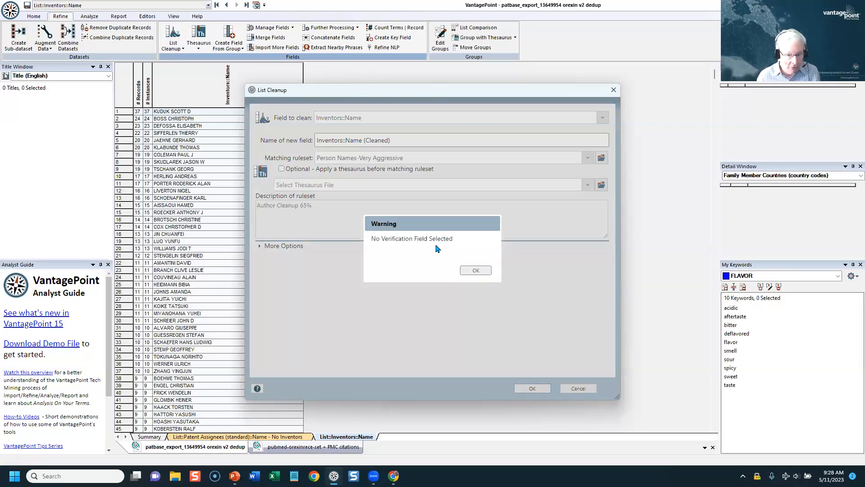
{"action": "left_click", "coordinate": [477, 272]}
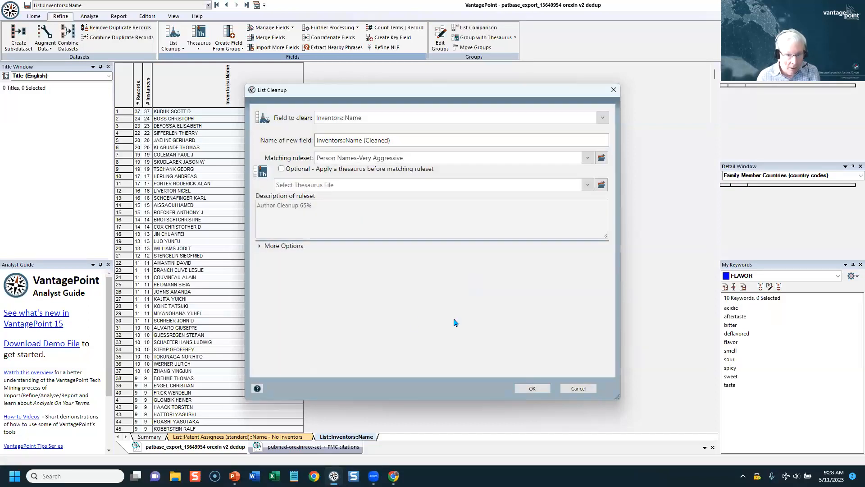
- Set Patent Assignees (standard)::Name as the verification field with the Organization Names ruleset, and run the inventor cleanup
{"action": "left_click", "coordinate": [260, 247]}
{"action": "left_click", "coordinate": [368, 297]}
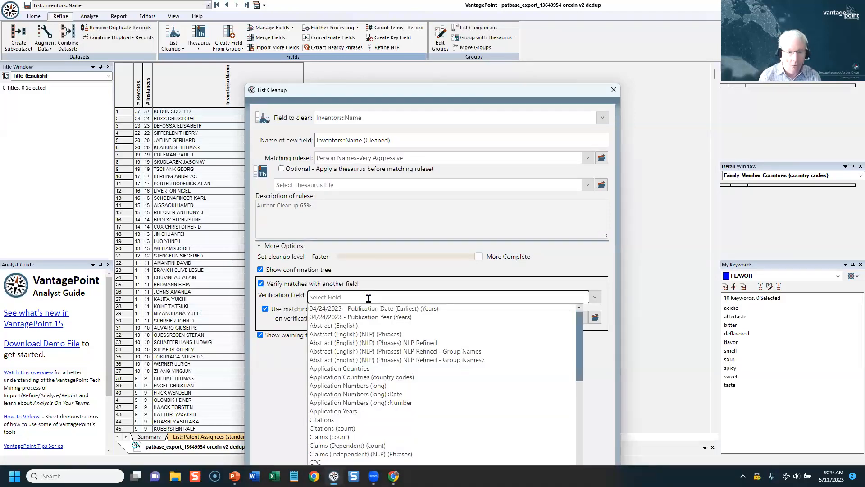
{"action": "type", "text": "ass"}
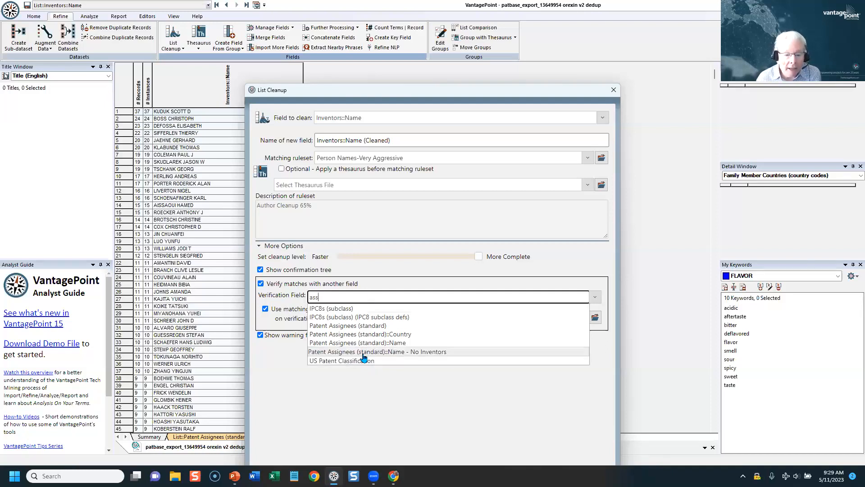
{"action": "left_click", "coordinate": [349, 343]}
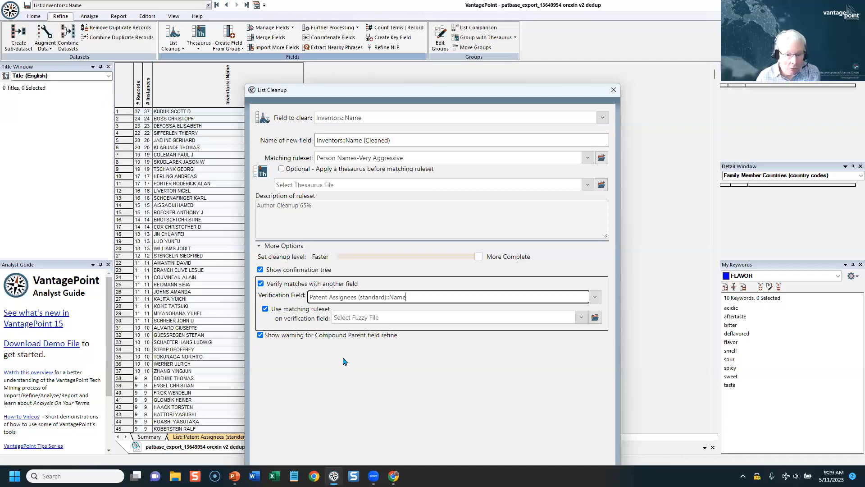
{"action": "left_click", "coordinate": [359, 318]}
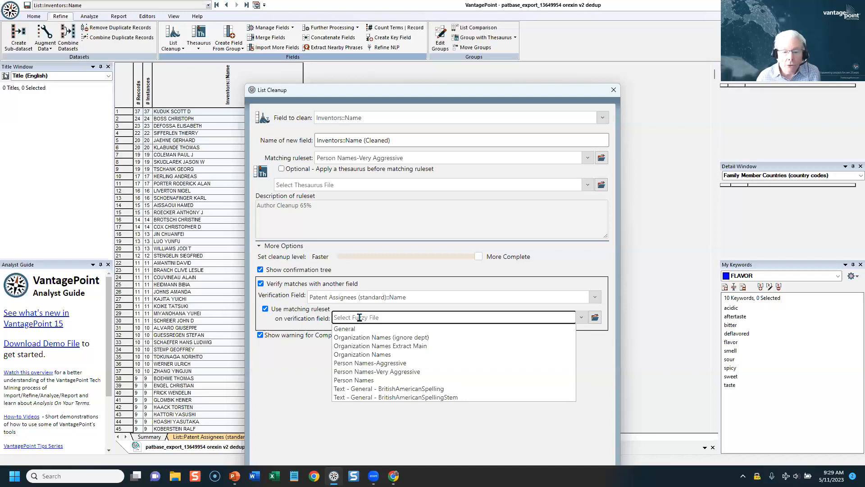
{"action": "left_click", "coordinate": [352, 355]}
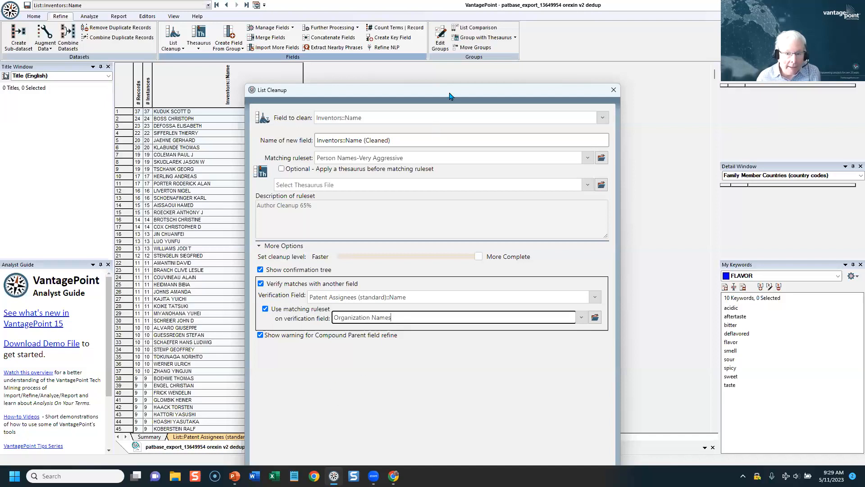
{"action": "left_click_drag", "start_coordinate": [449, 93], "coordinate": [440, 58]}
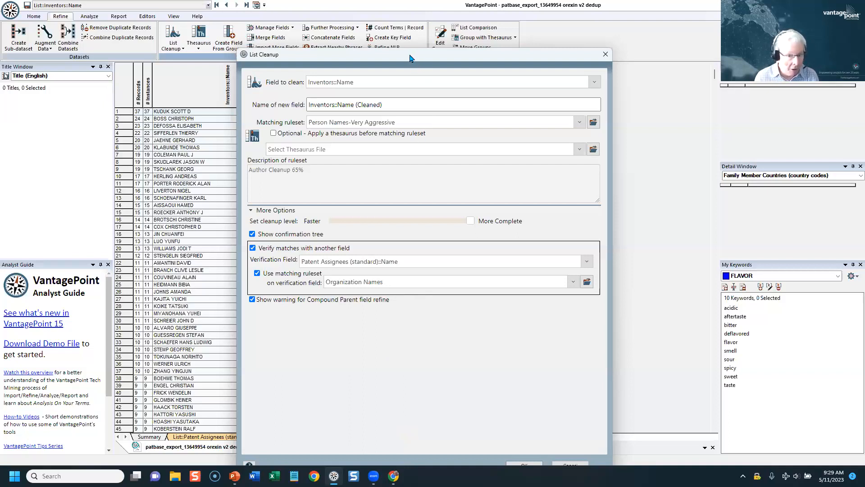
{"action": "left_click_drag", "start_coordinate": [410, 58], "coordinate": [380, 41]}
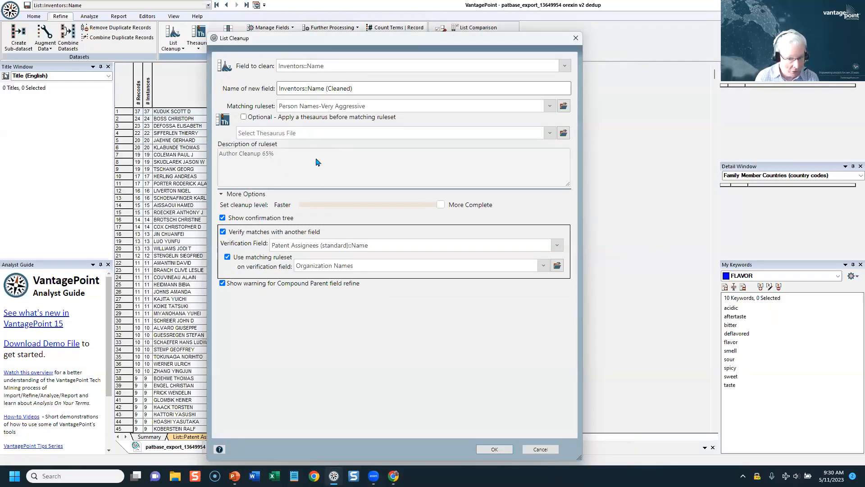
{"action": "left_click", "coordinate": [494, 449]}
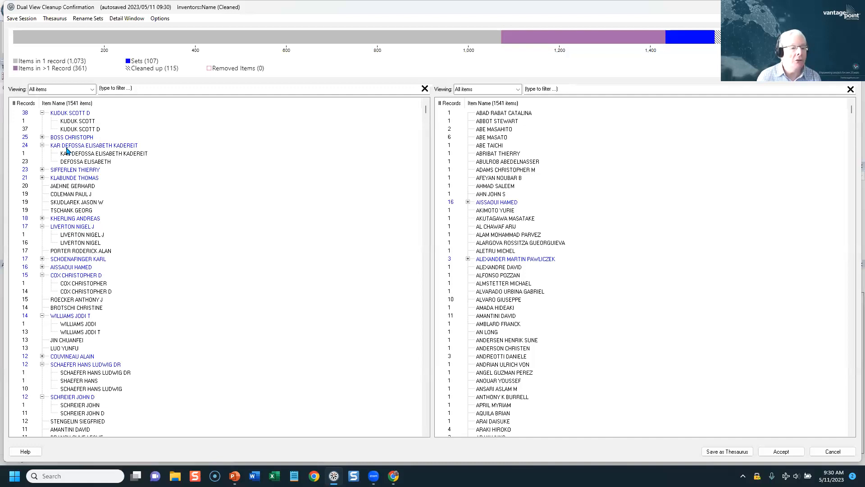
- Filter the alphabetical cleanup list by the start of an inventor's surname to check its variants, and cancel the inventor cleanup
{"action": "left_click", "coordinate": [616, 88]}
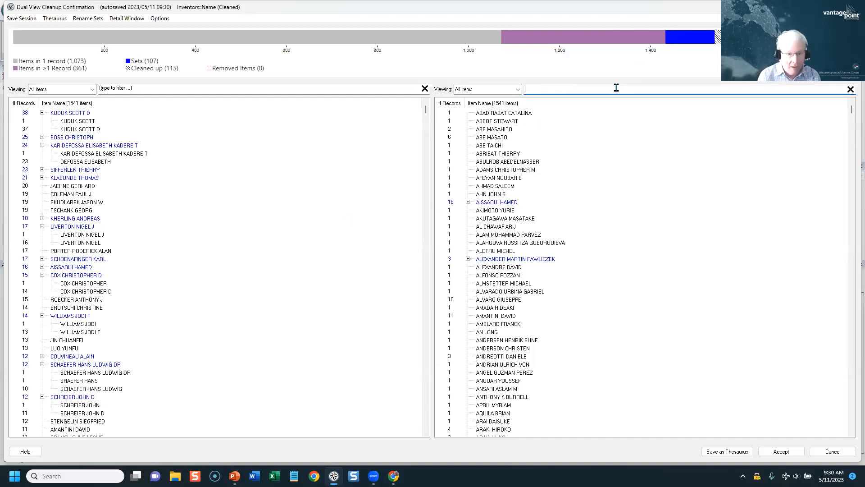
{"action": "type", "text": "defo"}
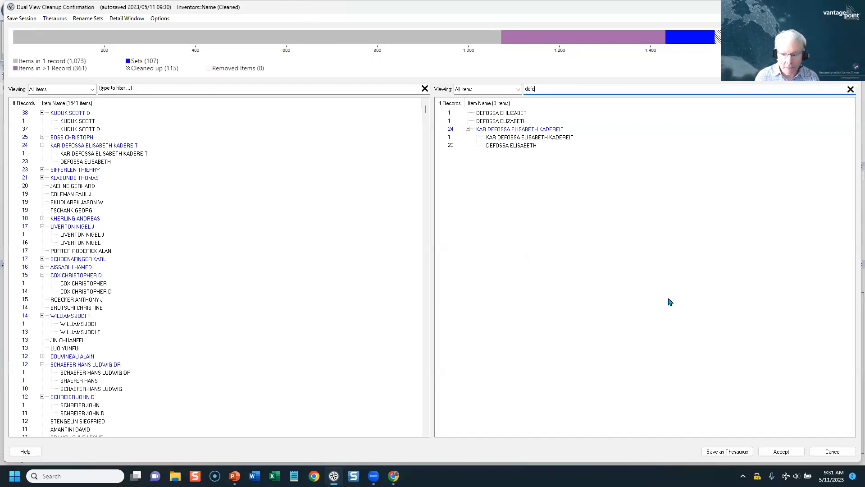
{"action": "left_click", "coordinate": [833, 452]}
{"action": "left_click", "coordinate": [443, 251]}
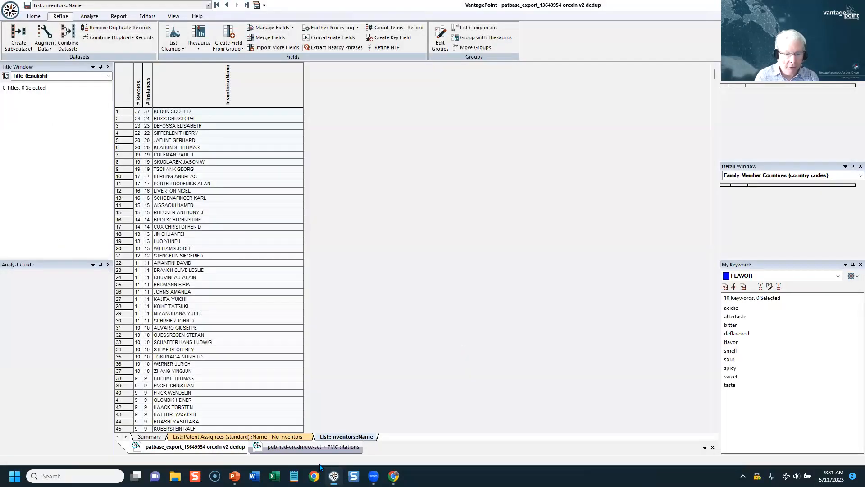
- Switch to the pubmed-orexinrece-set + PMC citations dataset, filter the summary fields by "au", and open the Author Name list
{"action": "left_click", "coordinate": [314, 448]}
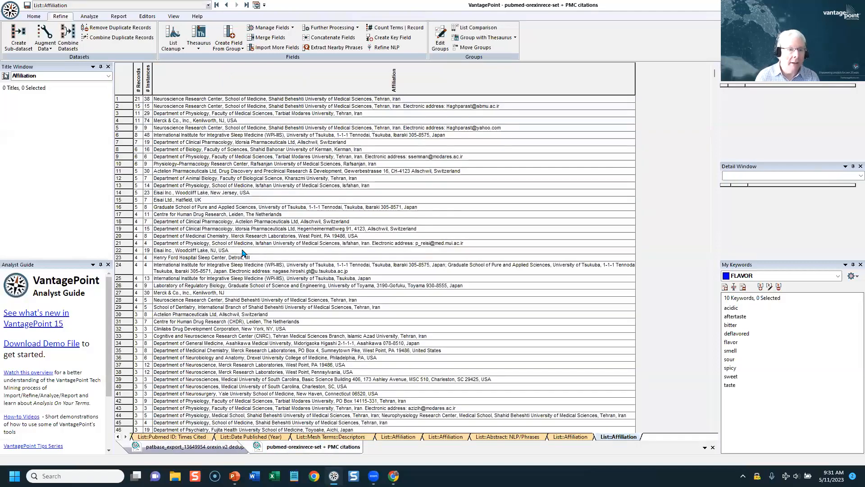
{"action": "left_click", "coordinate": [216, 5]}
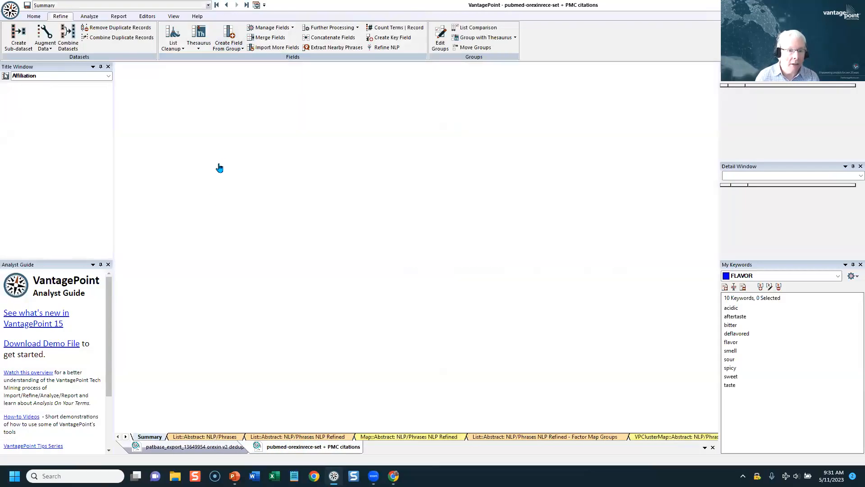
{"action": "double_click", "coordinate": [244, 131]}
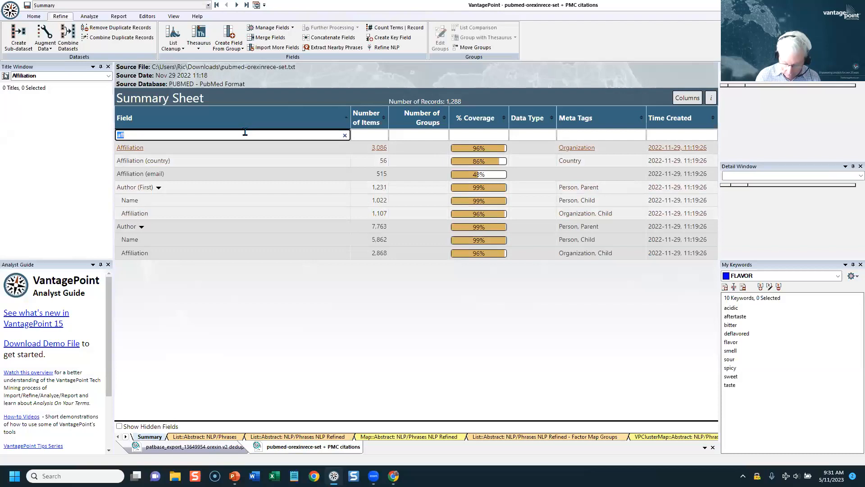
{"action": "type", "text": "au"}
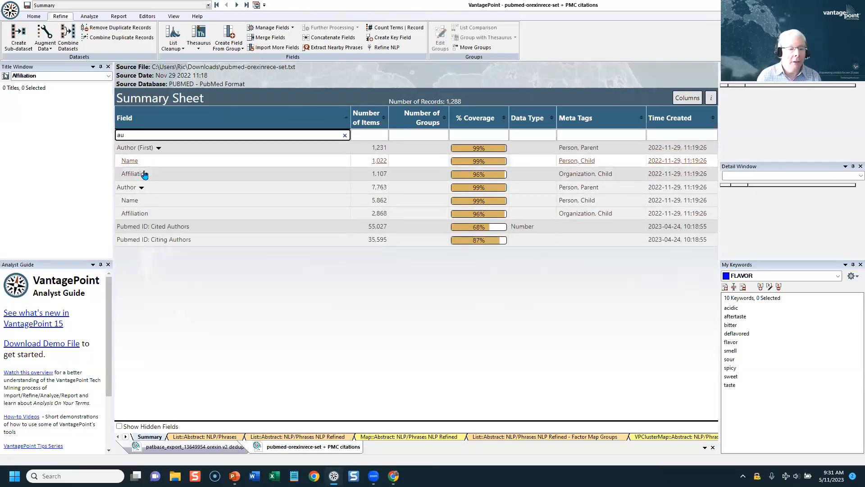
{"action": "left_click", "coordinate": [126, 201]}
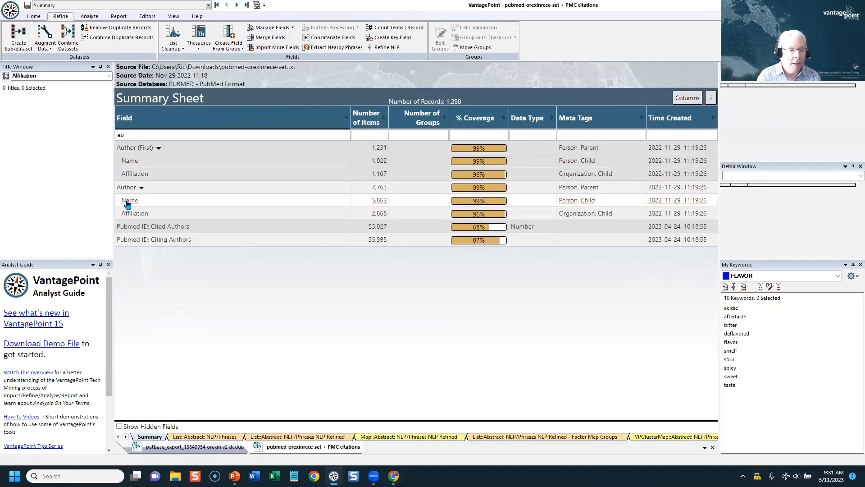
{"action": "double_click", "coordinate": [127, 202]}
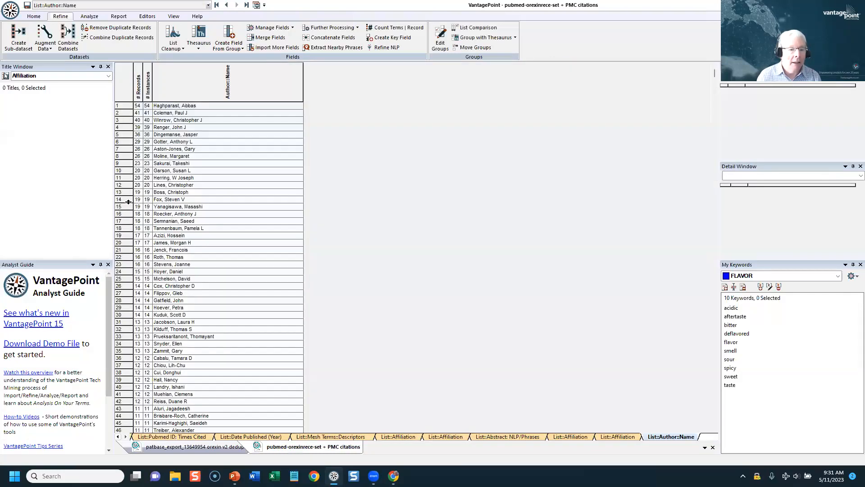
- Start List Cleanup on Author::Name and choose the Person Names-Very Aggressive matching ruleset
{"action": "left_click", "coordinate": [177, 47]}
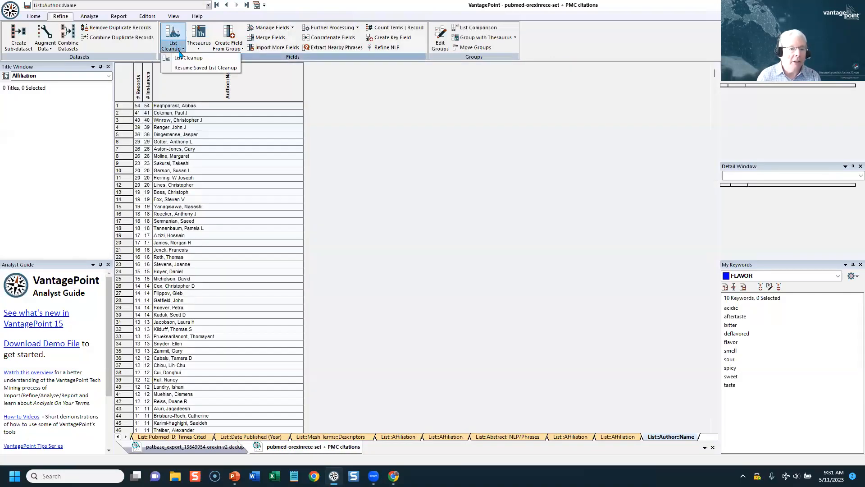
{"action": "left_click", "coordinate": [183, 62]}
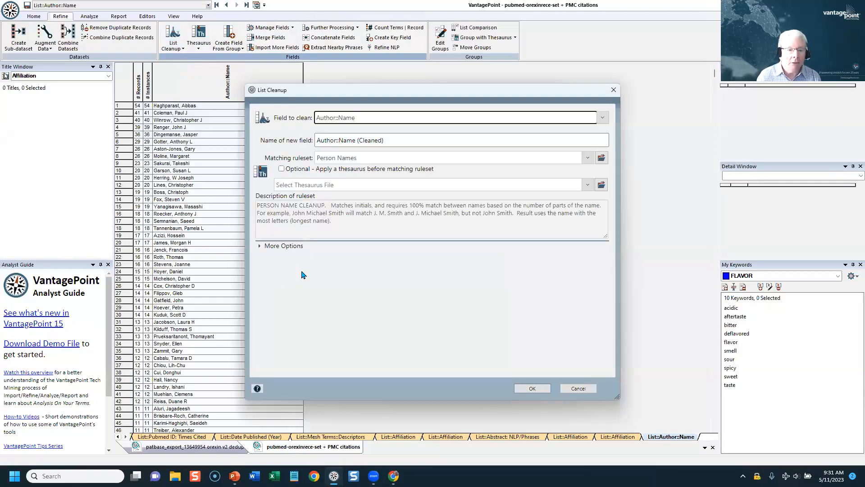
{"action": "left_click", "coordinate": [386, 157]}
{"action": "left_click", "coordinate": [386, 157]}
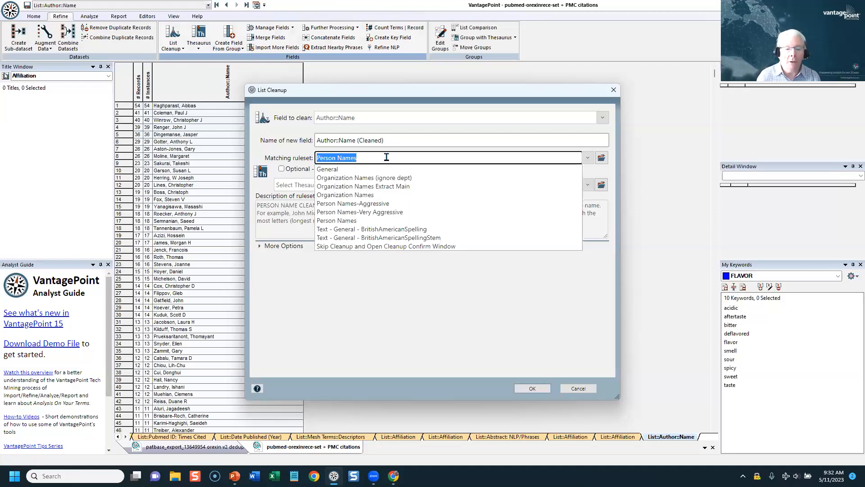
{"action": "left_click", "coordinate": [329, 214]}
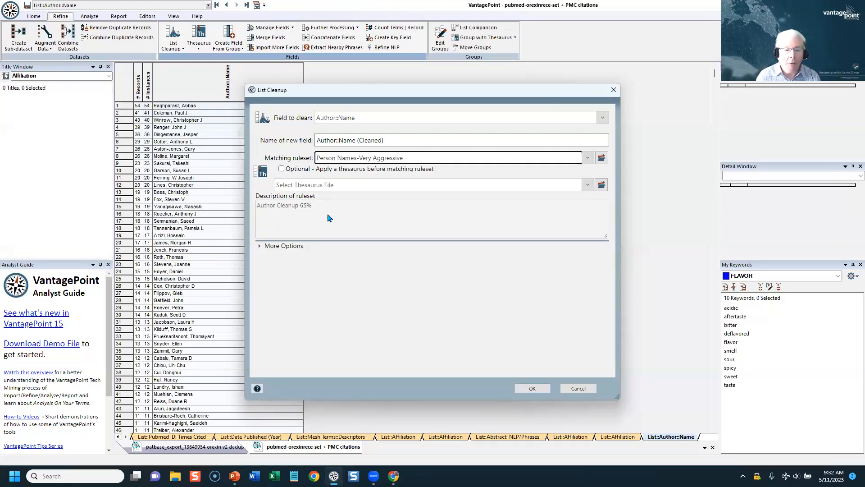
- Verify matches against the Affiliation field using the Organization Names Extract Main ruleset, and run the author cleanup
{"action": "left_click", "coordinate": [260, 248]}
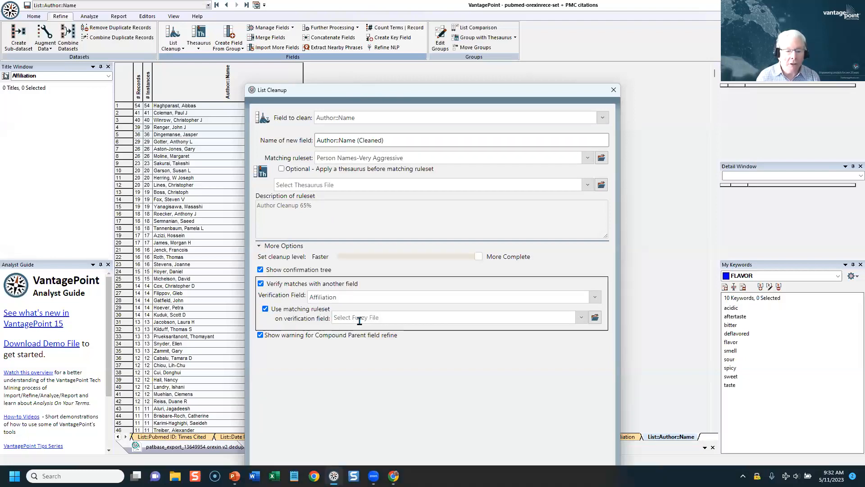
{"action": "left_click", "coordinate": [376, 317]}
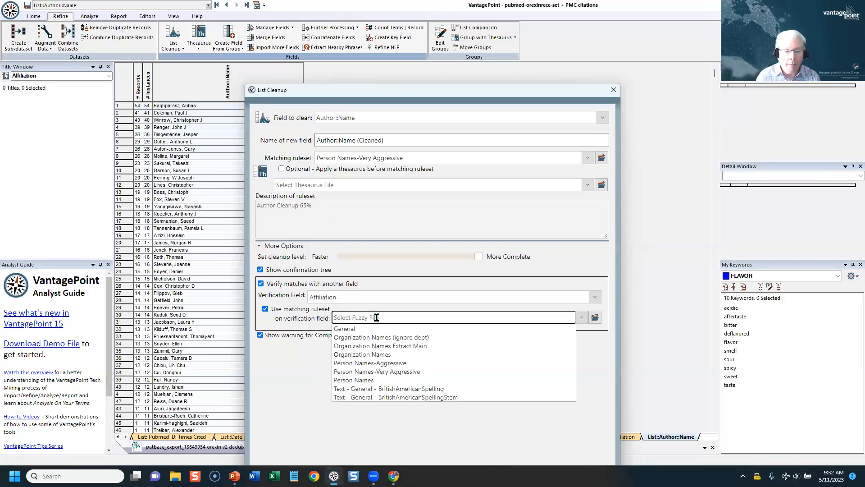
{"action": "left_click", "coordinate": [378, 346]}
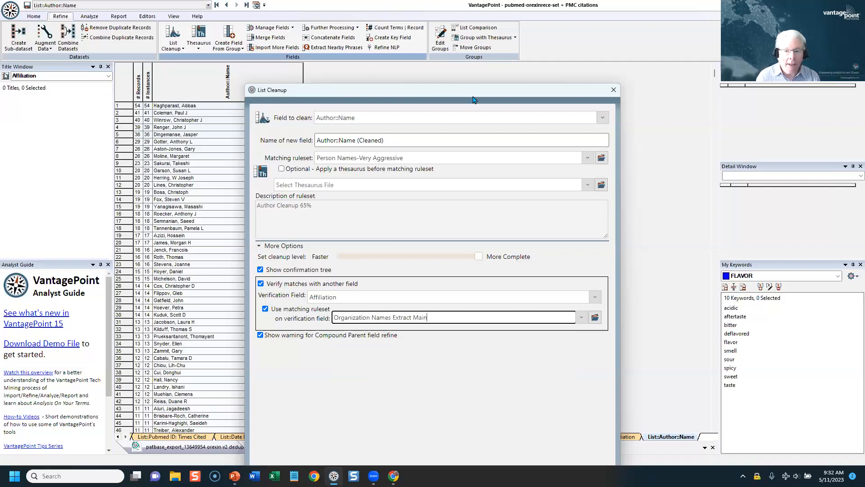
{"action": "left_click_drag", "start_coordinate": [467, 90], "coordinate": [443, 38]}
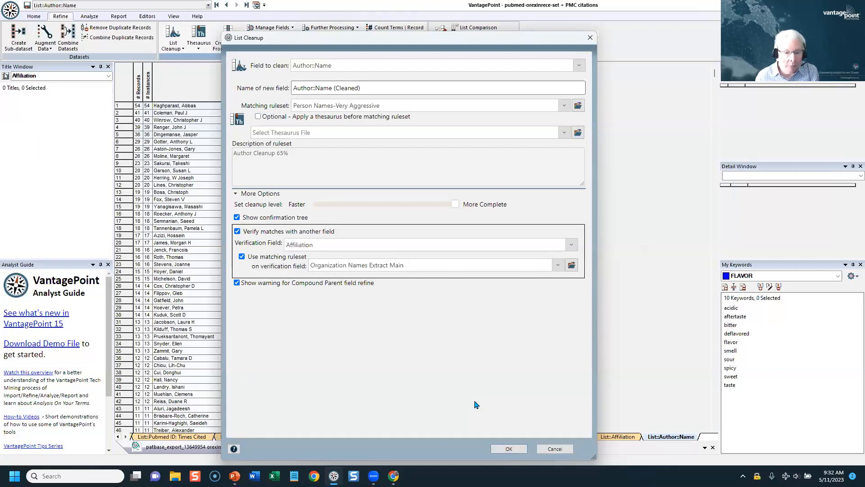
{"action": "left_click", "coordinate": [508, 448]}
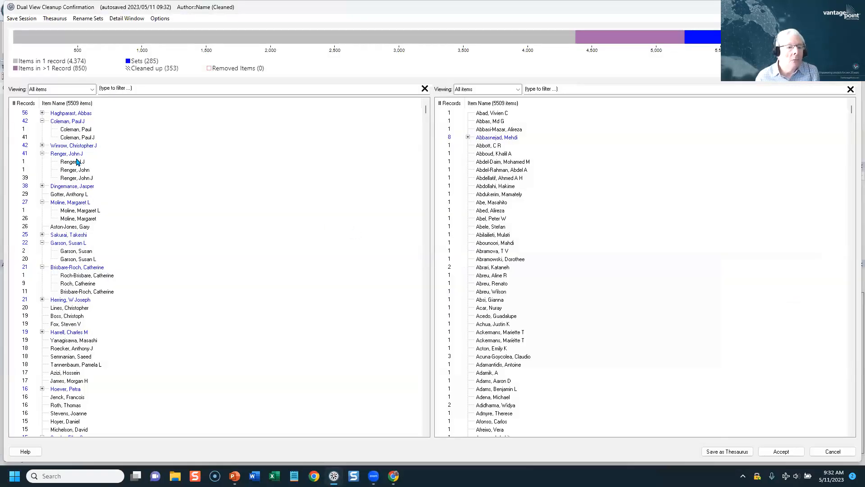
- Expand the most frequent author's set to check its name variants, and cancel the author cleanup
{"action": "left_click", "coordinate": [42, 114]}
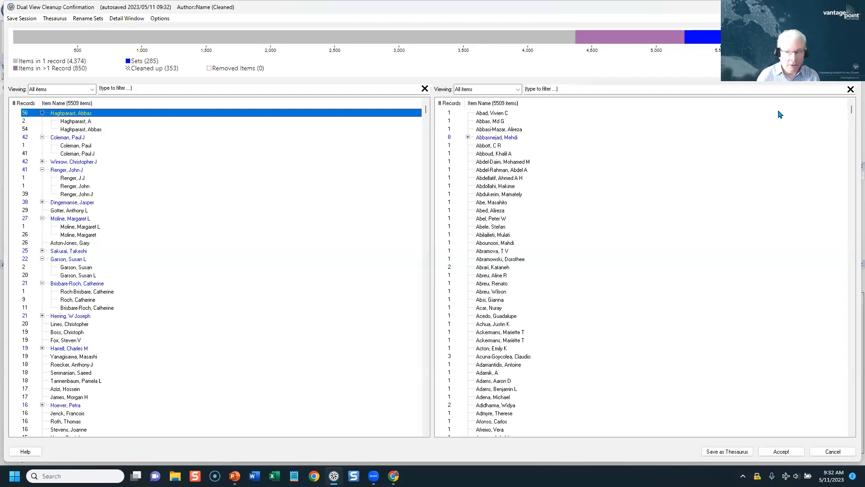
{"action": "left_click", "coordinate": [831, 451]}
{"action": "left_click", "coordinate": [443, 251]}
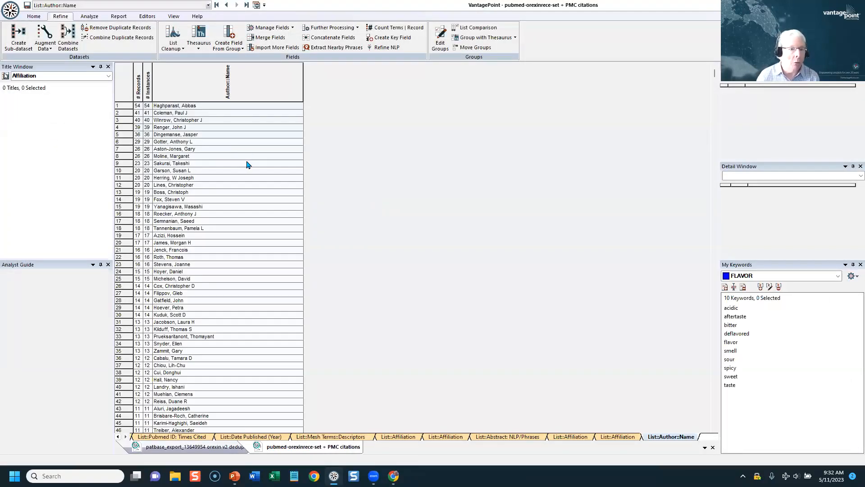
- Clear the "au" filter on the Summary Sheet and open the Abstract: NLP/Phrases list
{"action": "left_click", "coordinate": [217, 6]}
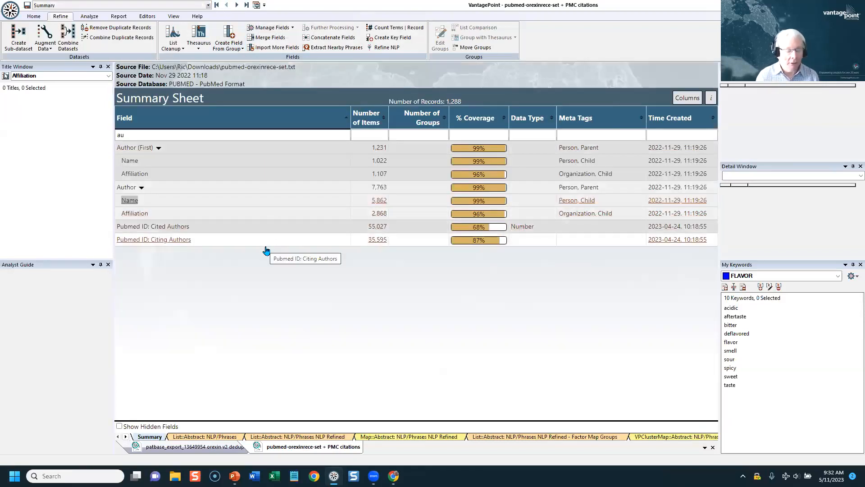
{"action": "left_click", "coordinate": [344, 135]}
{"action": "key", "text": "BackSpace"}
{"action": "key", "text": "BackSpace"}
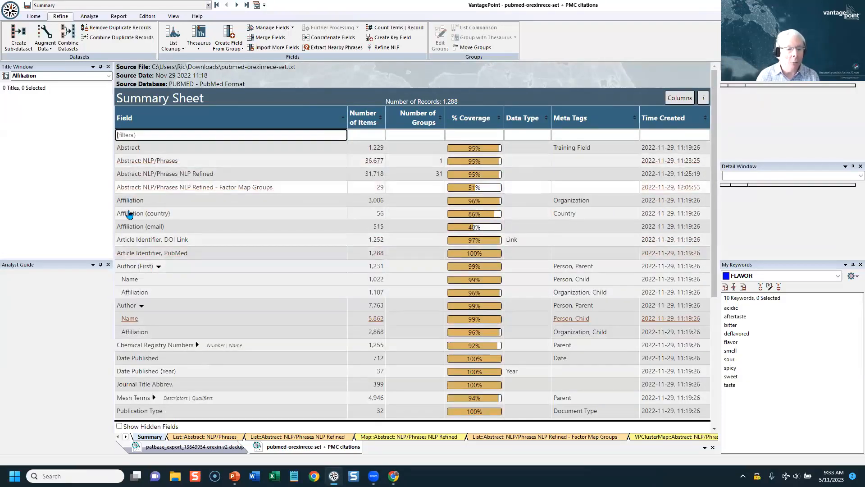
{"action": "left_click", "coordinate": [124, 161]}
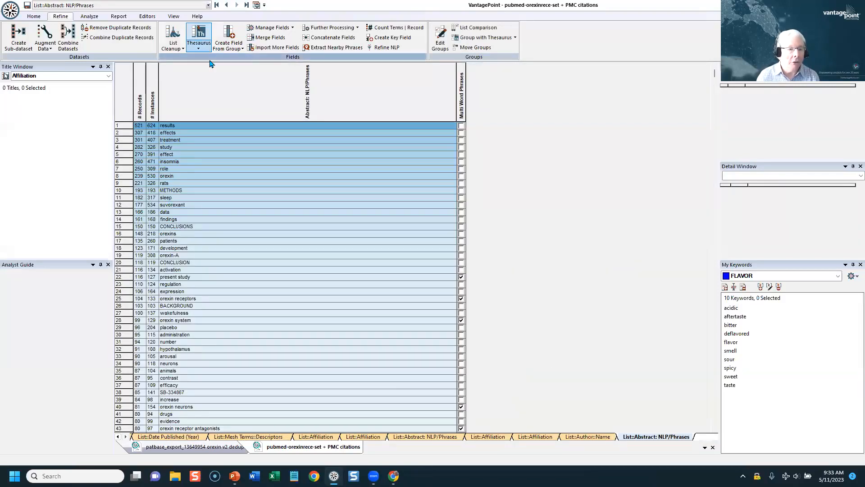
- Run List Cleanup on Abstract: NLP/Phrases with the General matching ruleset
{"action": "left_click", "coordinate": [178, 45]}
{"action": "left_click", "coordinate": [181, 60]}
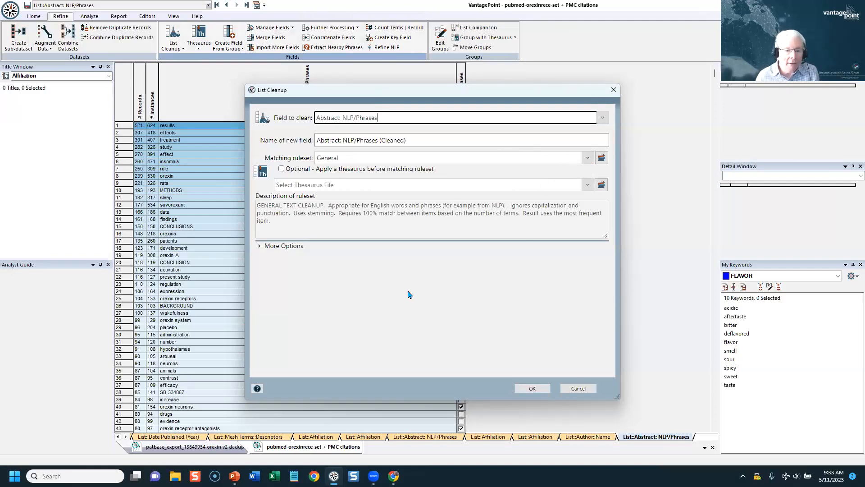
{"action": "left_click", "coordinate": [527, 388]}
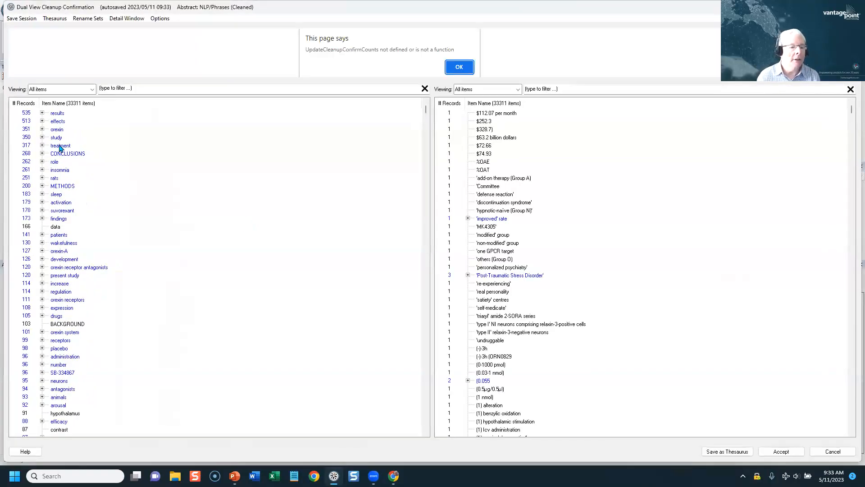
- Expand the "results" and "effects" sets to check their variants, and accept the phrase cleanup without saving a thesaurus
{"action": "left_click", "coordinate": [41, 113]}
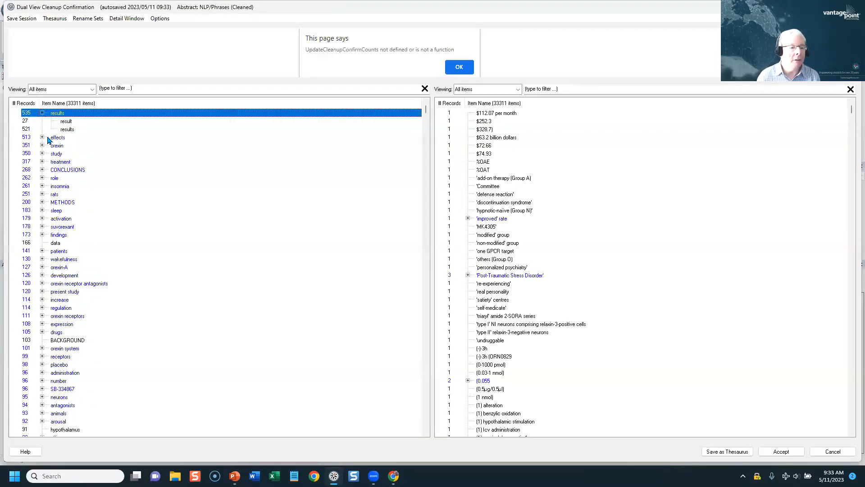
{"action": "left_click", "coordinate": [42, 137]}
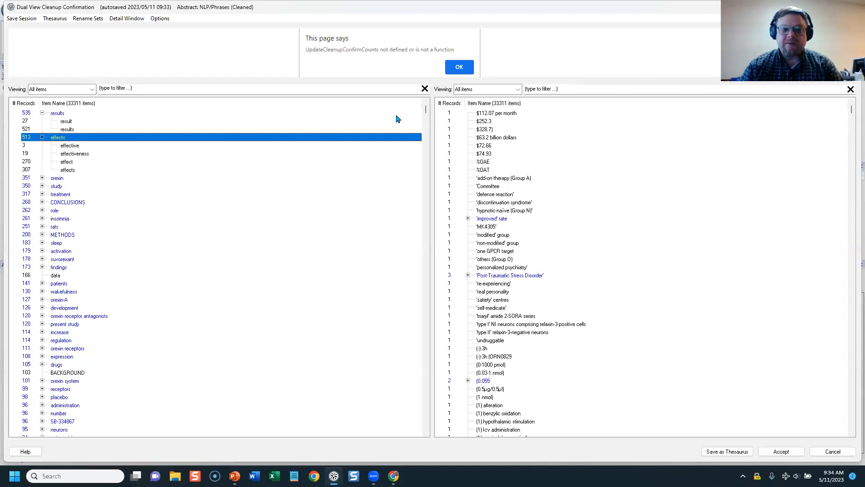
{"action": "left_click", "coordinate": [780, 451]}
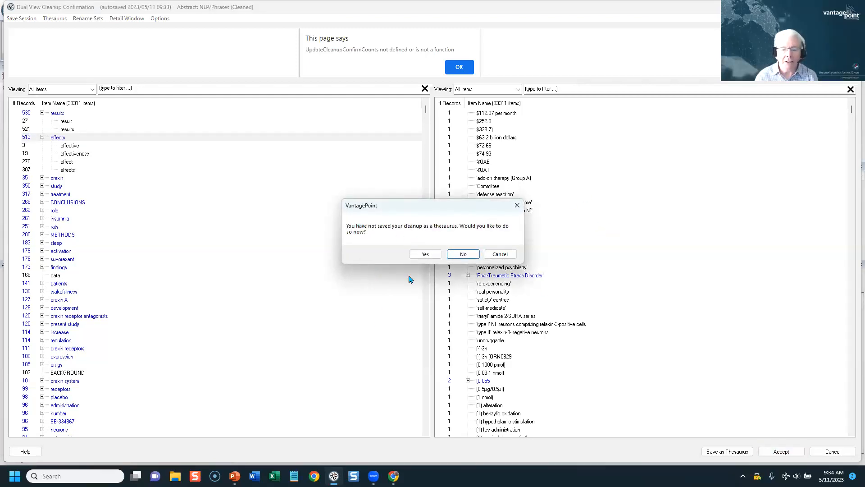
{"action": "left_click", "coordinate": [463, 255]}
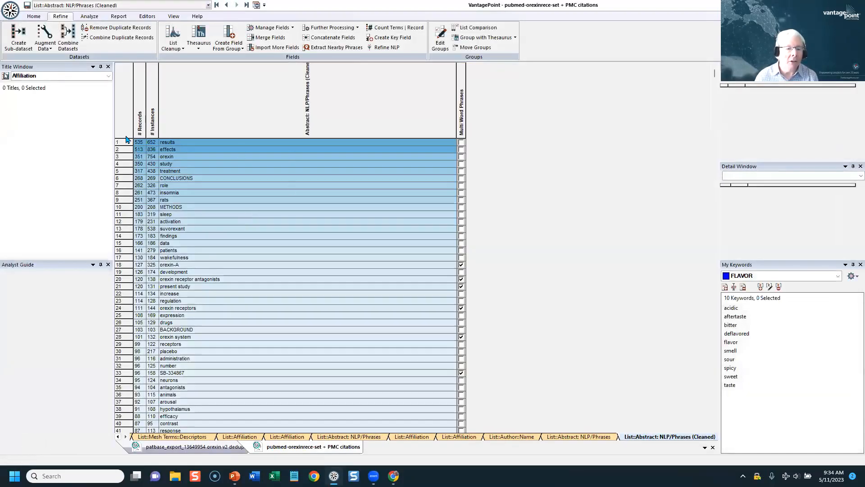
- Compare the cleaned Abstract: NLP/Phrases list with the original, and open the Abstract: NLP/Phrases NLP Refined list from the summary
{"action": "left_click_drag", "start_coordinate": [127, 138], "coordinate": [124, 152]}
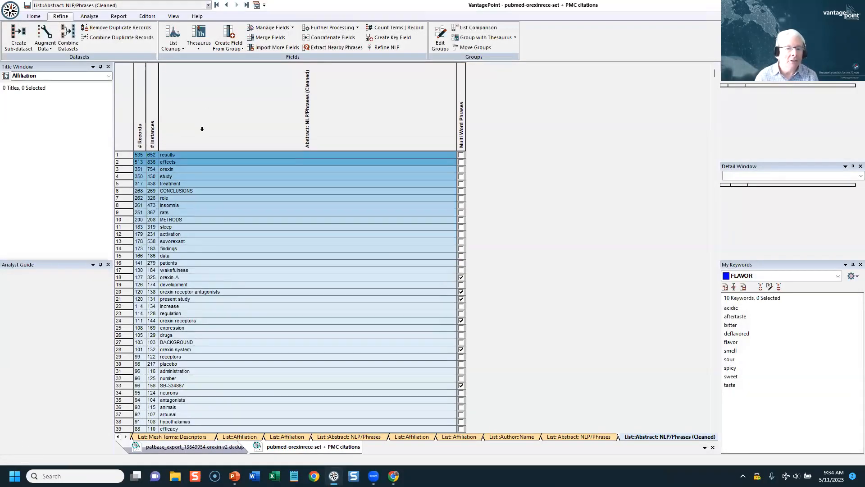
{"action": "left_click", "coordinate": [226, 5]}
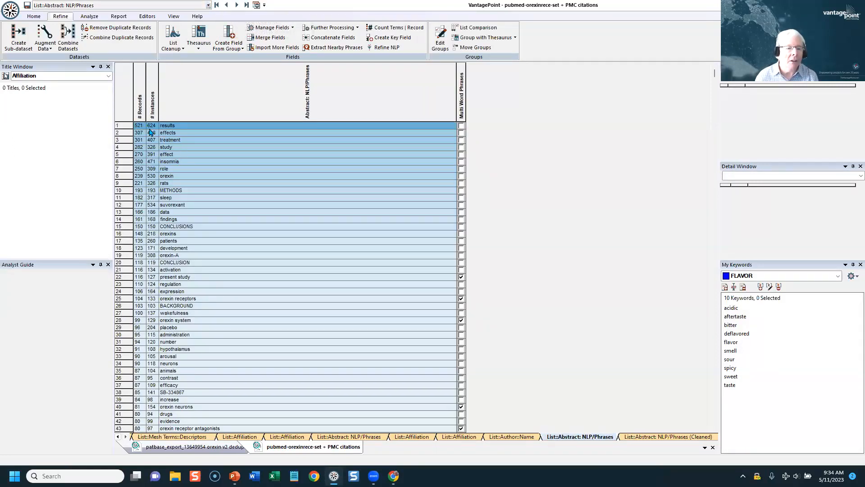
{"action": "left_click", "coordinate": [236, 5]}
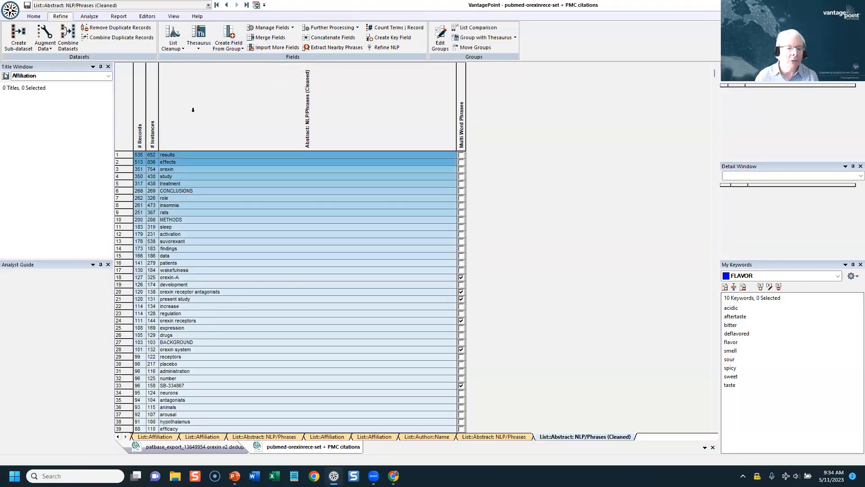
{"action": "left_click", "coordinate": [216, 5]}
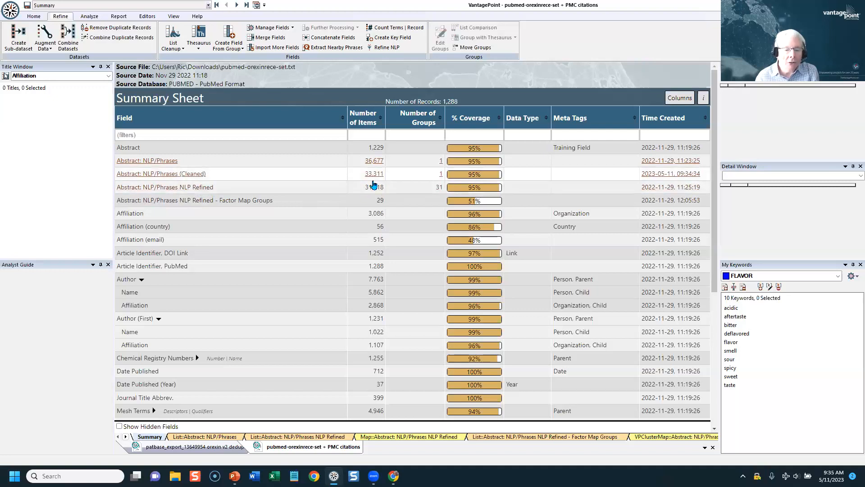
{"action": "left_click", "coordinate": [166, 191]}
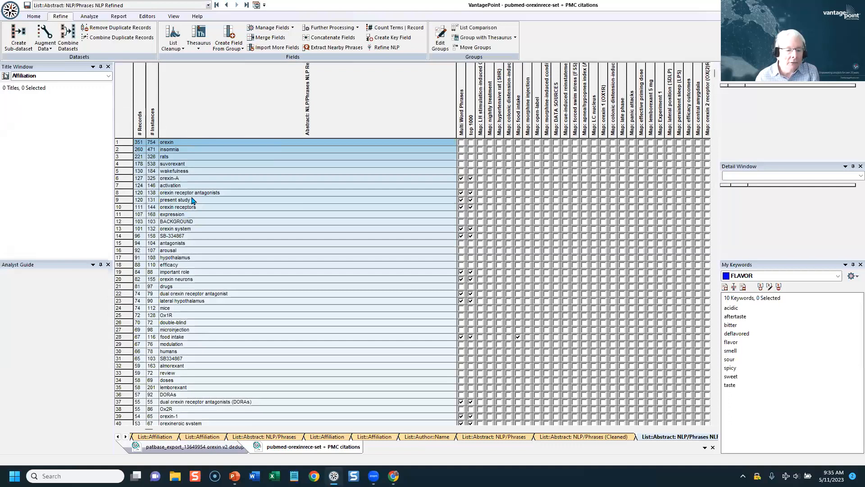
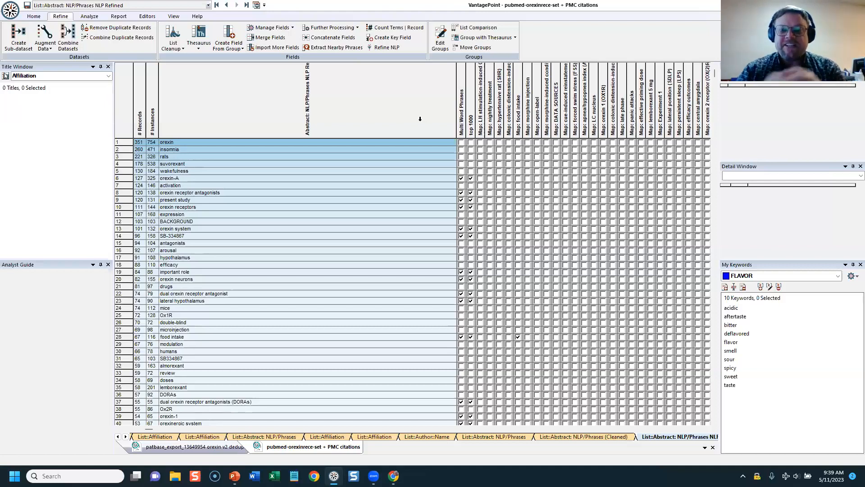
- Filter the Summary Sheet fields by "affil" and open the top-level Affiliation list
{"action": "left_click", "coordinate": [216, 5]}
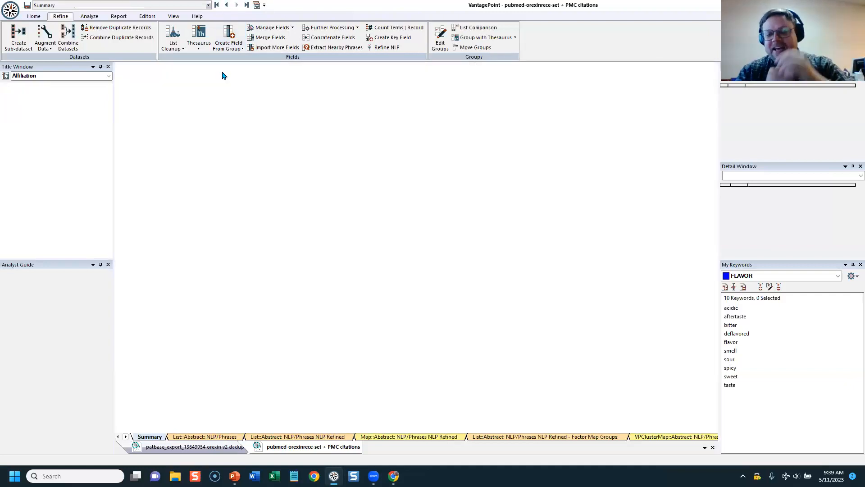
{"action": "left_click", "coordinate": [211, 134]}
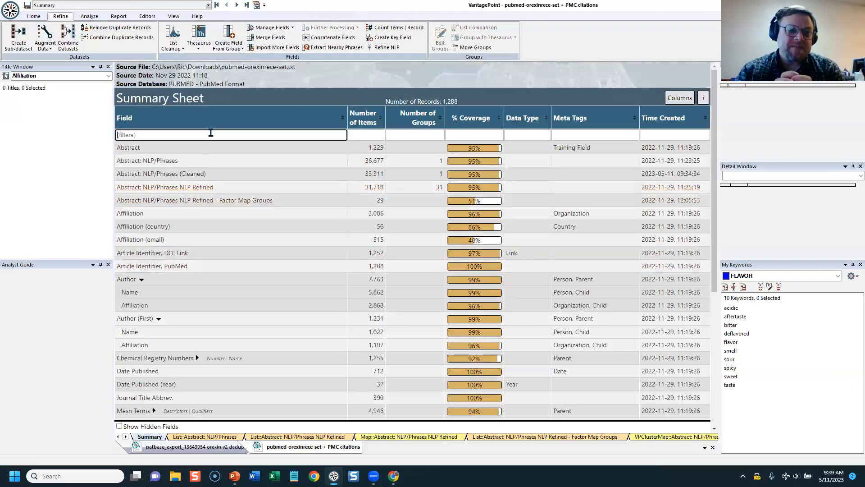
{"action": "type", "text": "affil"}
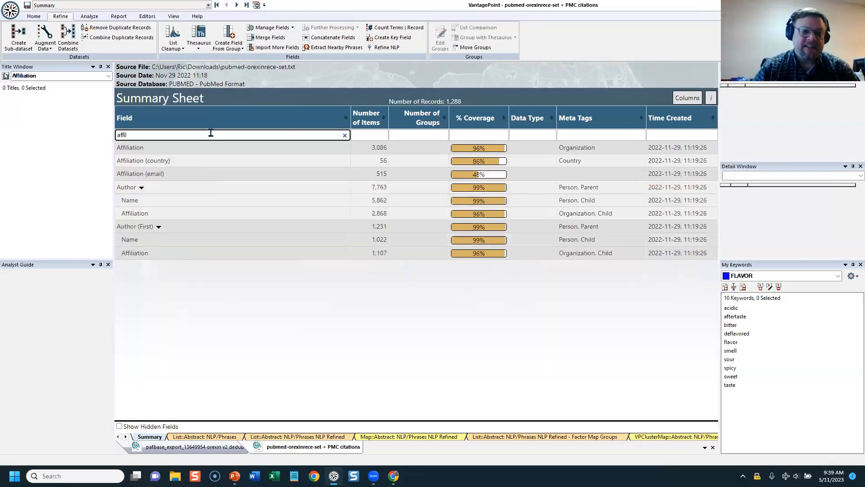
{"action": "double_click", "coordinate": [144, 147]}
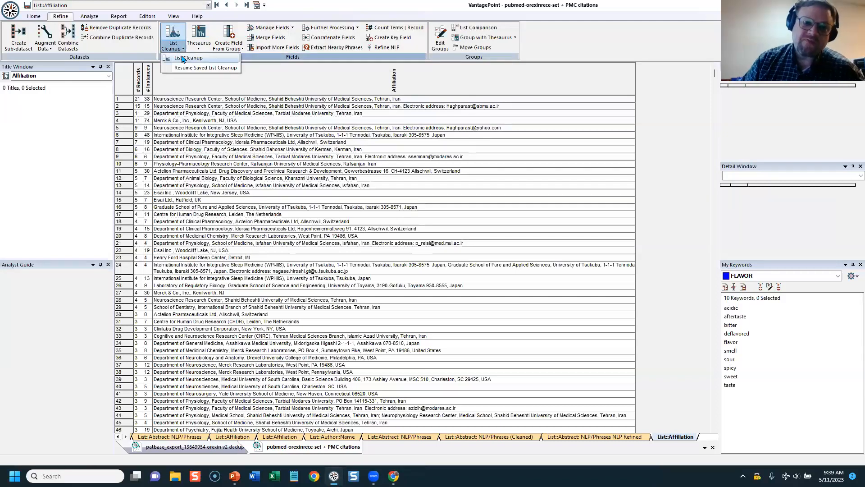
- Run List Cleanup on the Affiliation field with the Organization Names Extract Main ruleset
{"action": "left_click", "coordinate": [179, 44]}
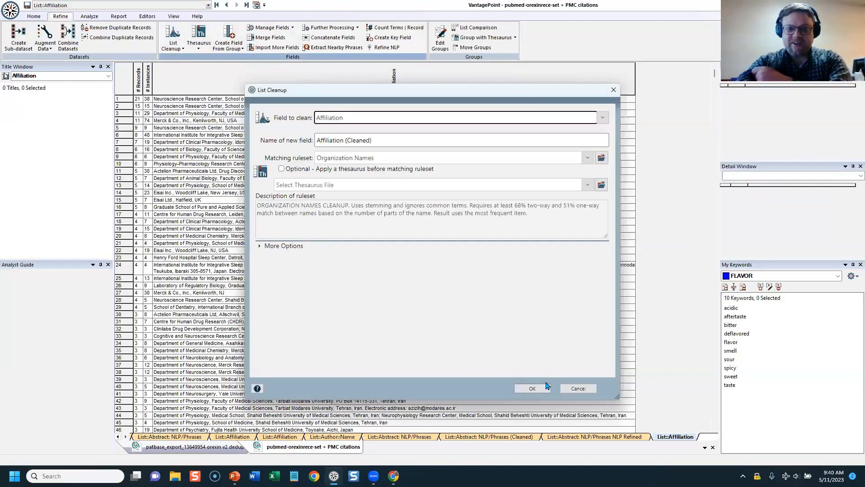
{"action": "left_click", "coordinate": [587, 157]}
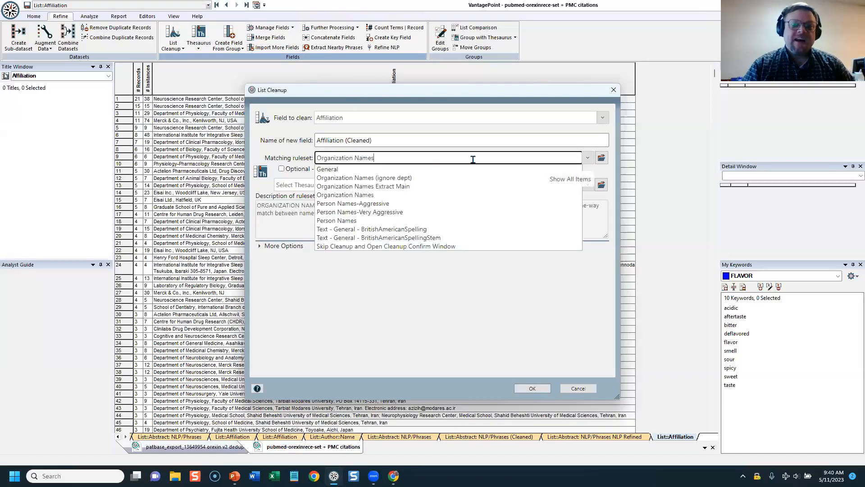
{"action": "left_click", "coordinate": [363, 187]}
{"action": "left_click", "coordinate": [526, 386]}
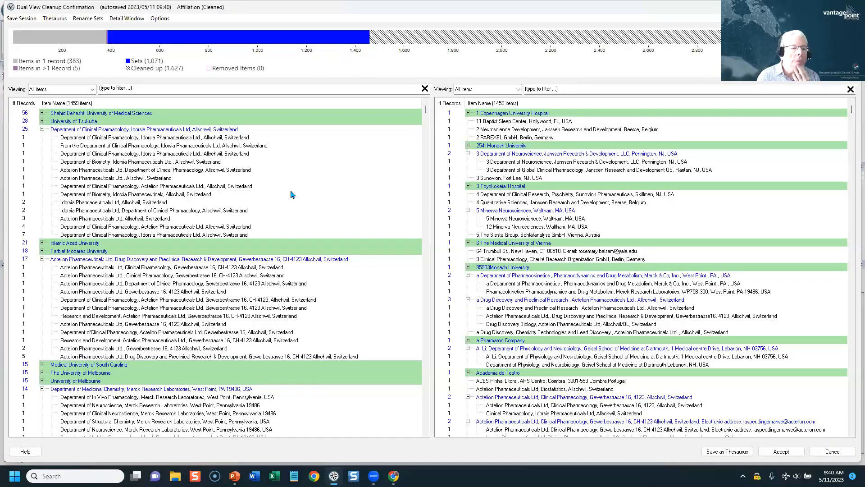
- Check the variants in the Shahid Beheshti University of Medical Sciences set and filter the affiliation list sorted by record count by "and"
{"action": "left_click", "coordinate": [42, 113]}
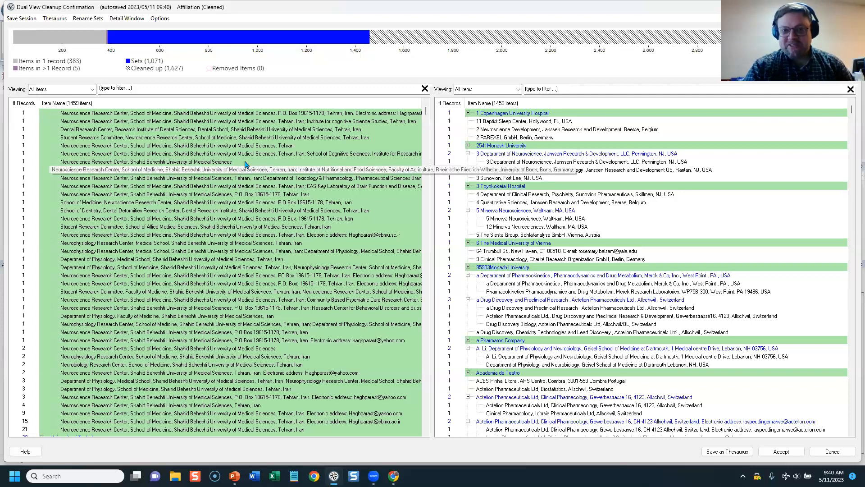
{"action": "left_click", "coordinate": [253, 89]}
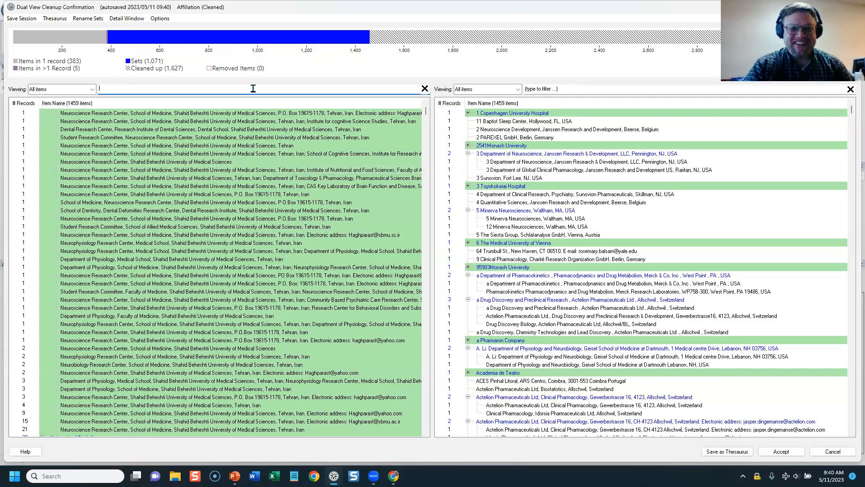
{"action": "type", "text": "and"}
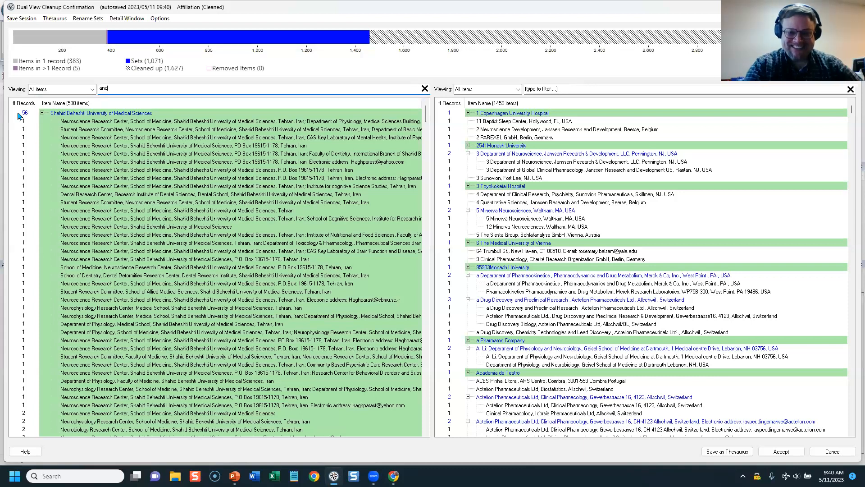
{"action": "left_click", "coordinate": [42, 113]}
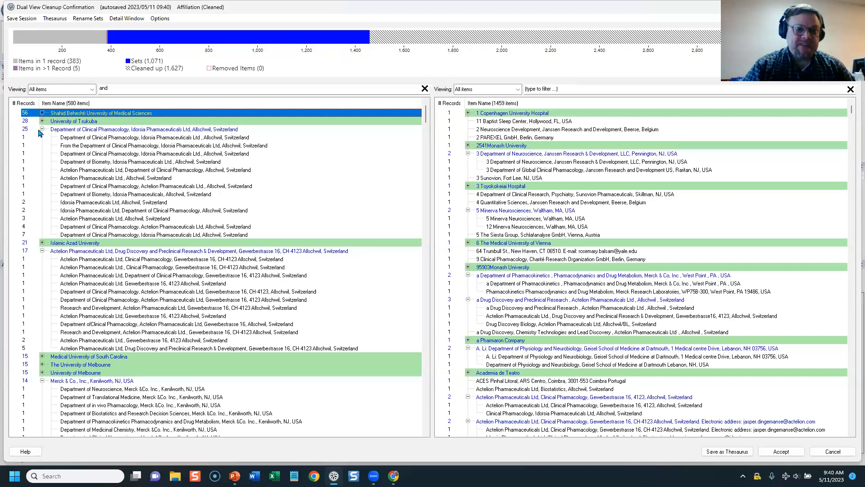
{"action": "left_click", "coordinate": [42, 129]}
{"action": "left_click", "coordinate": [42, 129]}
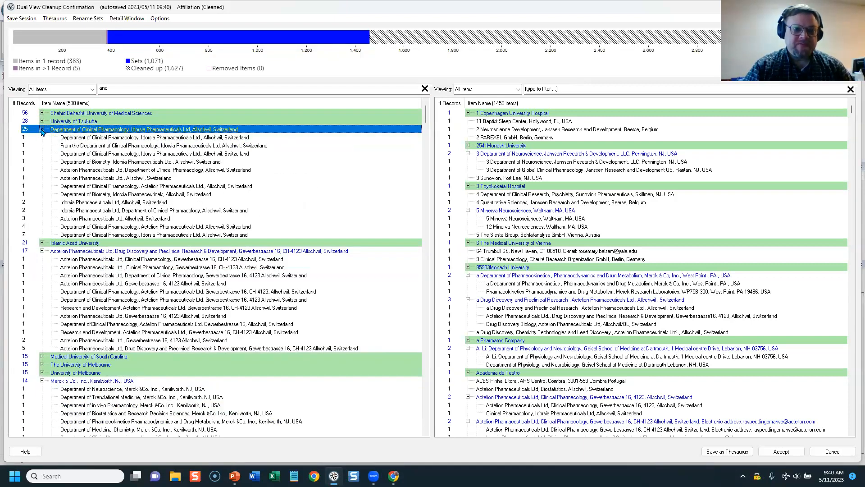
- View the Uncombined Items matching "and", switch that list to Combined Items, and narrow the filter to "and" followed by a space
{"action": "left_click", "coordinate": [93, 89]}
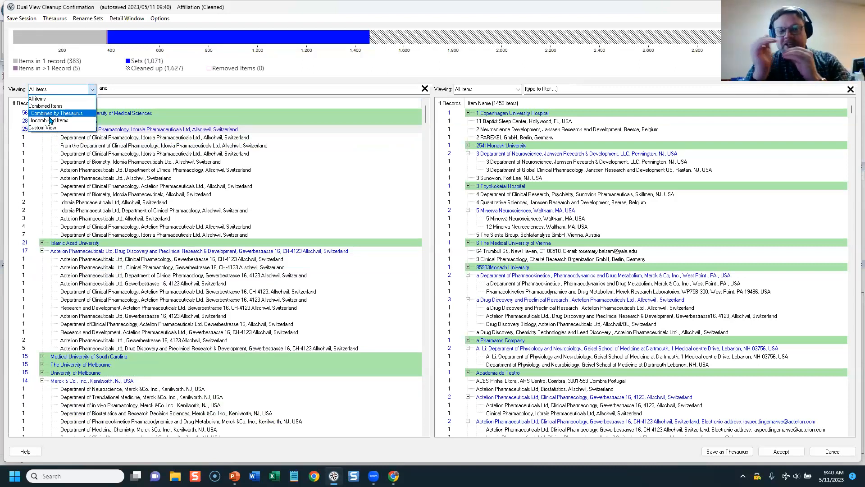
{"action": "left_click", "coordinate": [50, 120]}
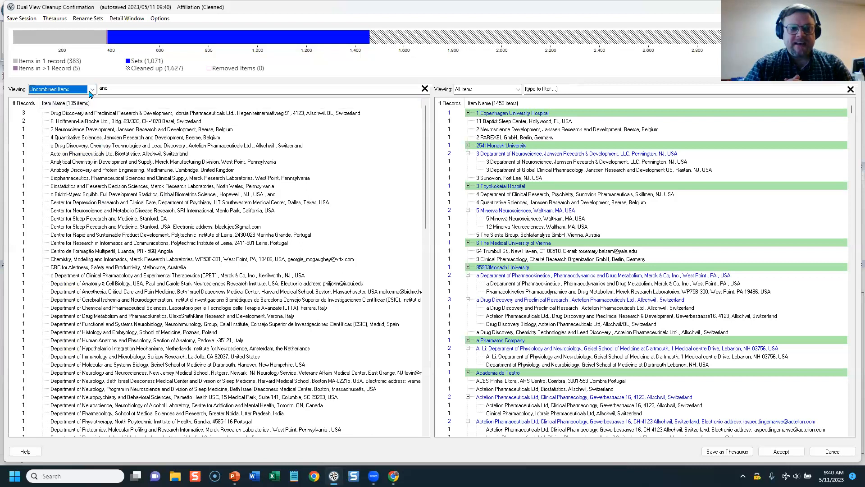
{"action": "left_click", "coordinate": [91, 90]}
{"action": "left_click", "coordinate": [50, 107]}
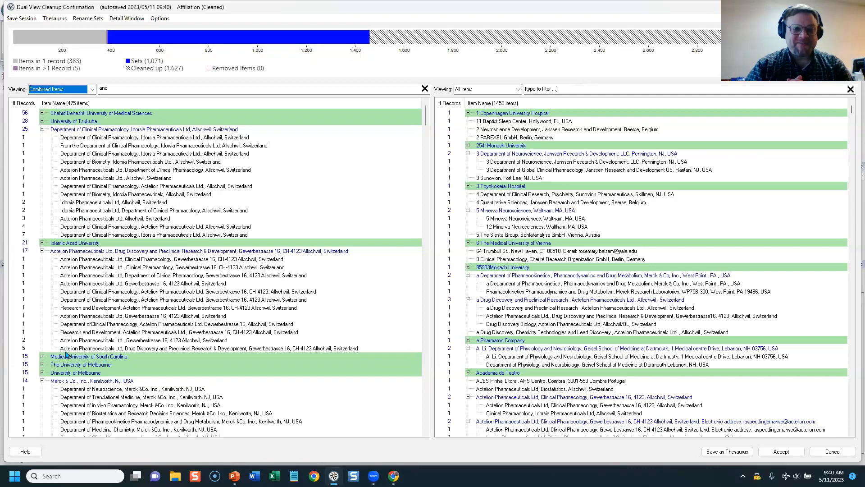
{"action": "left_click", "coordinate": [131, 87]}
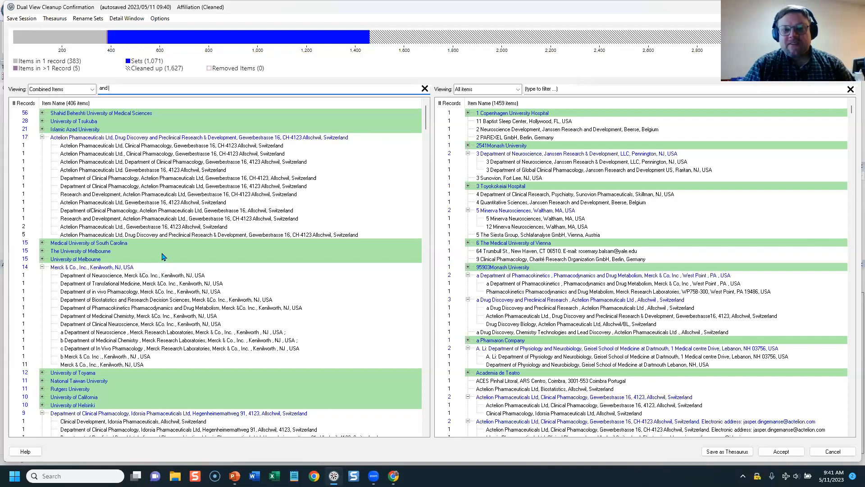
- Clone the Department of Clinical Pharmacology, Actelion Pharmaceuticals Ltd item with the comma after CH-4123 inside the 17-record Actelion set
{"action": "left_click", "coordinate": [173, 180]}
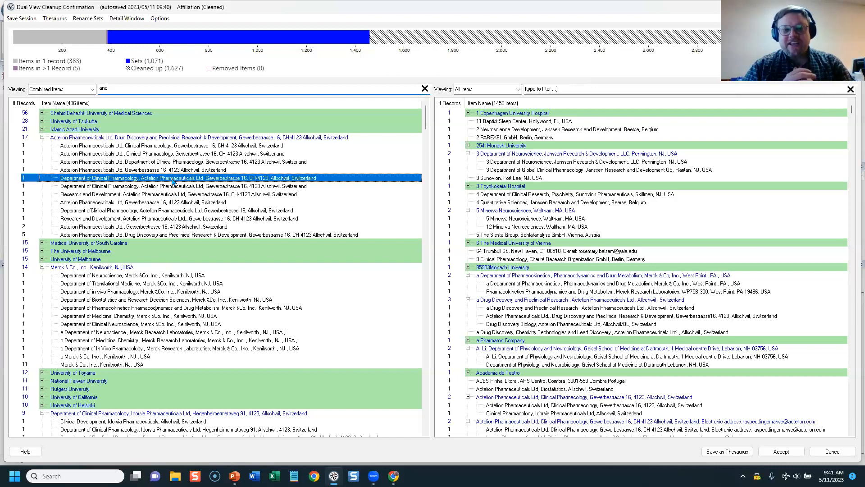
{"action": "right_click", "coordinate": [173, 182]}
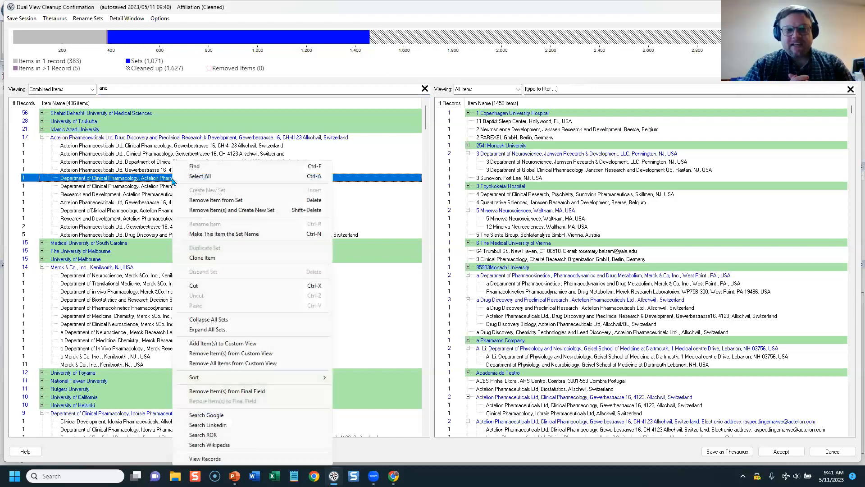
{"action": "left_click", "coordinate": [202, 258]}
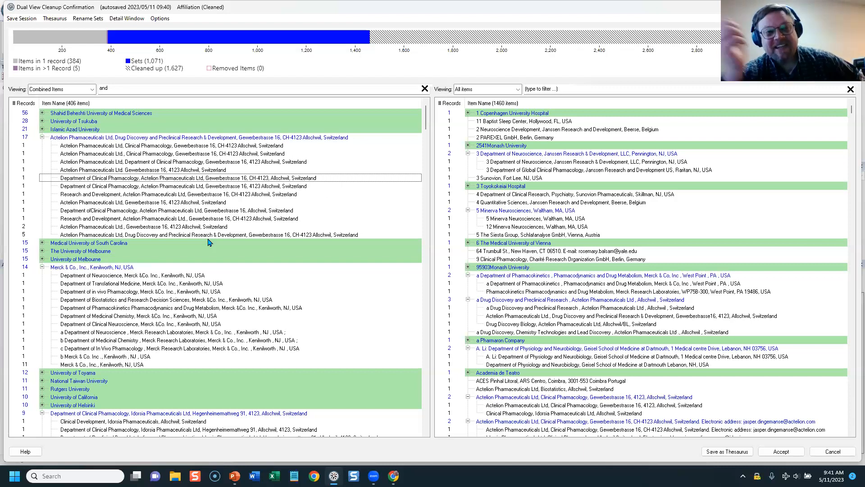
{"action": "right_click", "coordinate": [220, 179]}
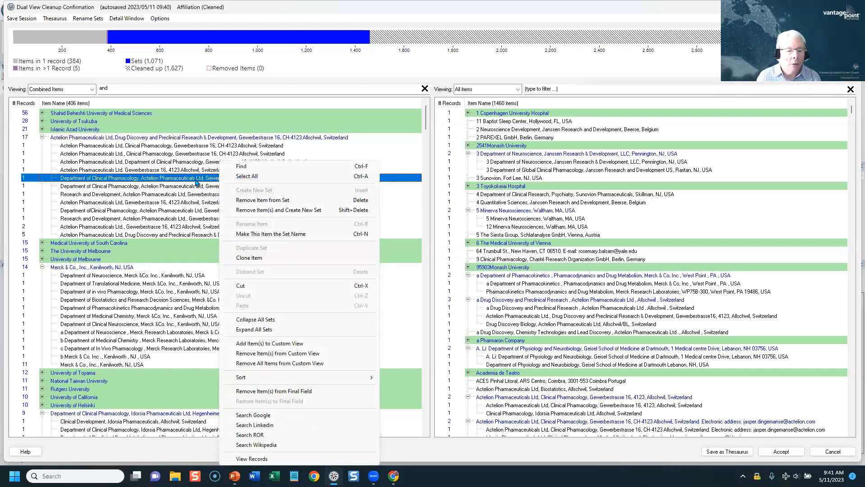
{"action": "left_click", "coordinate": [196, 179]}
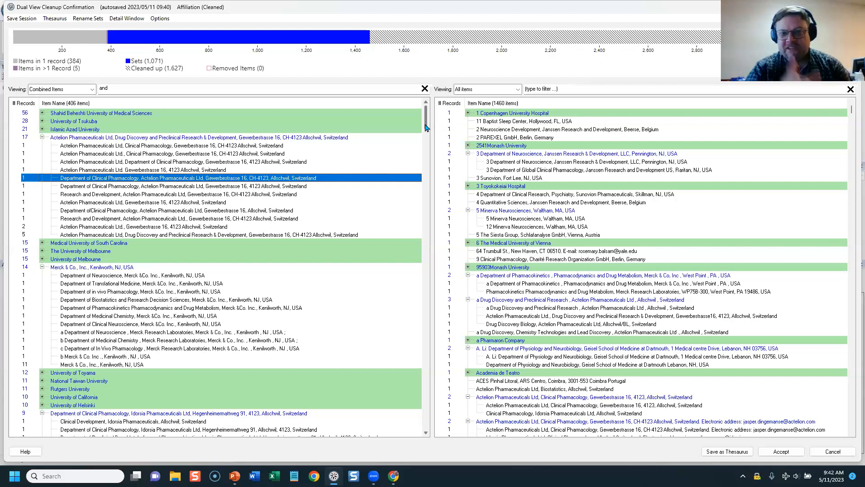
- Show only Uncombined Items in the alphabetical affiliation list and filter them by "department of clinical" to find the cloned item
{"action": "left_click", "coordinate": [518, 90]}
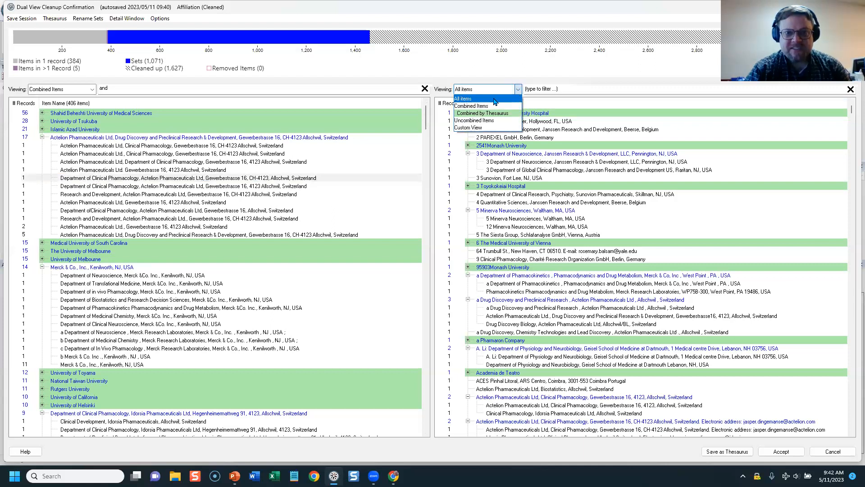
{"action": "left_click", "coordinate": [481, 121]}
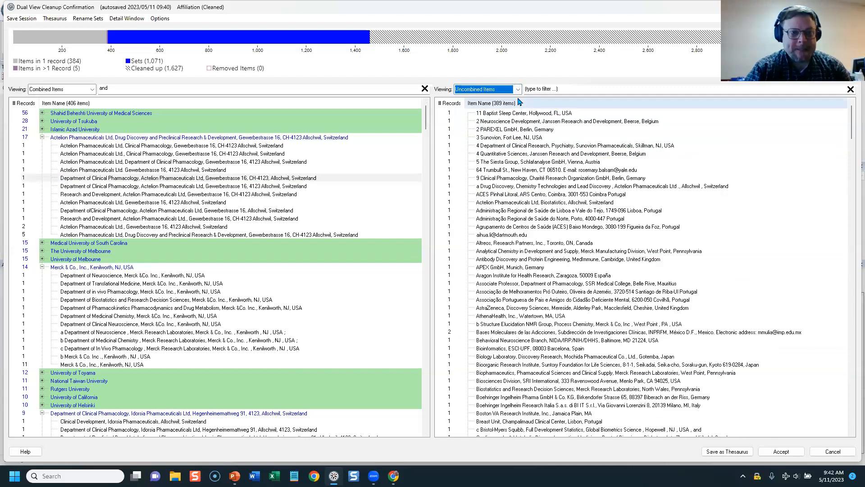
{"action": "left_click", "coordinate": [570, 88]}
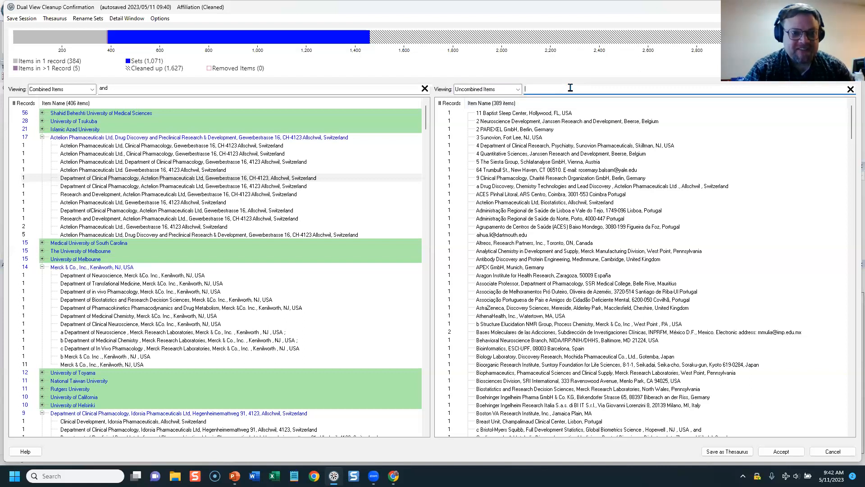
{"action": "type", "text": "department of clinical"}
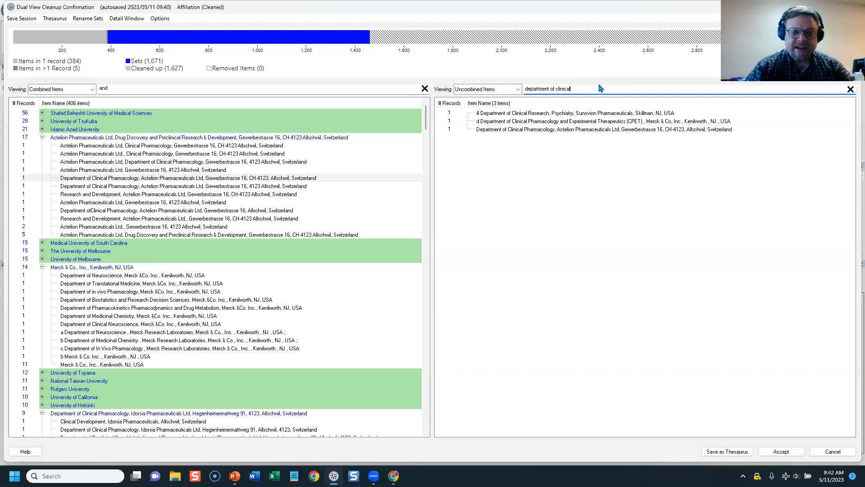
- Rename the cloned Actelion item by removing "Department of Clinical Pharmacology," so the name starts with "Actelion Pharmaceuticals Ltd"
{"action": "left_click", "coordinate": [573, 130]}
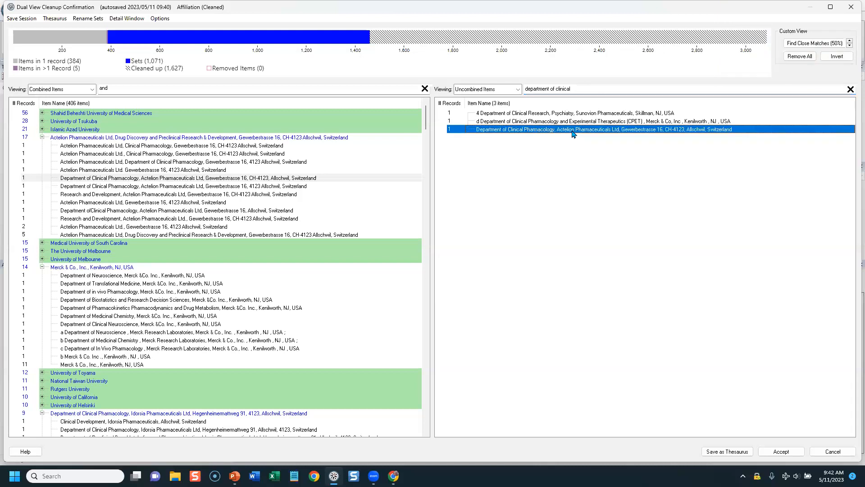
{"action": "right_click", "coordinate": [573, 131]}
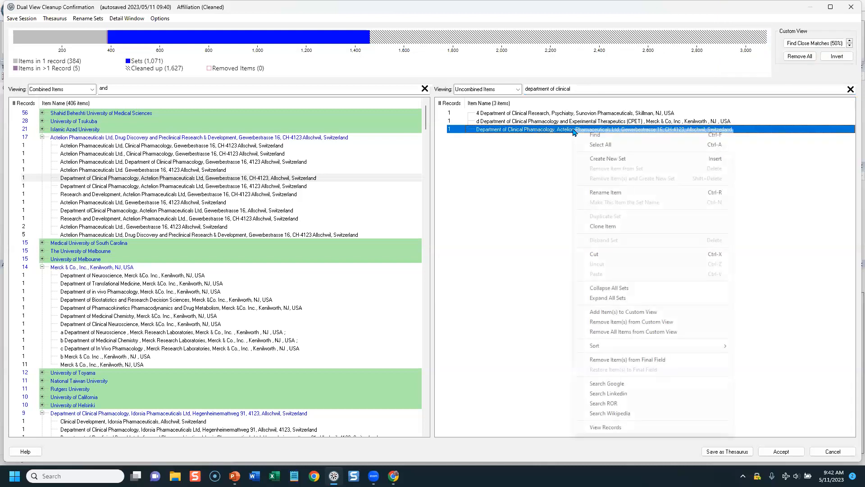
{"action": "left_click", "coordinate": [593, 192]}
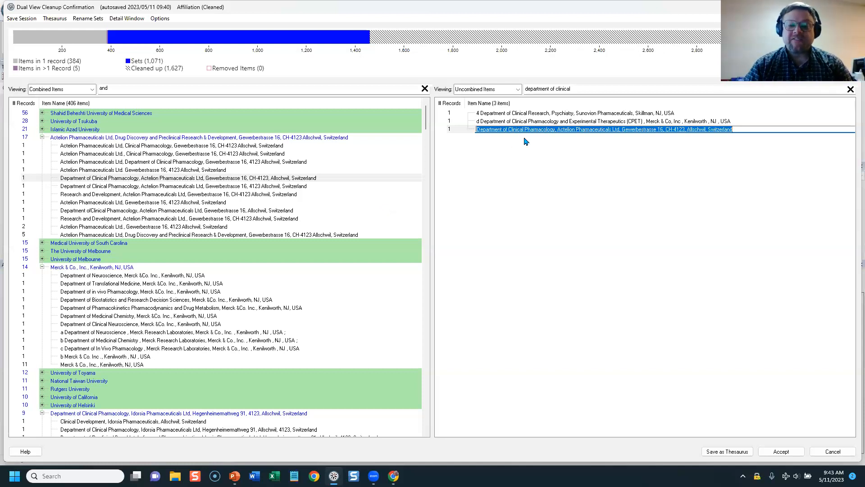
{"action": "left_click", "coordinate": [558, 129]}
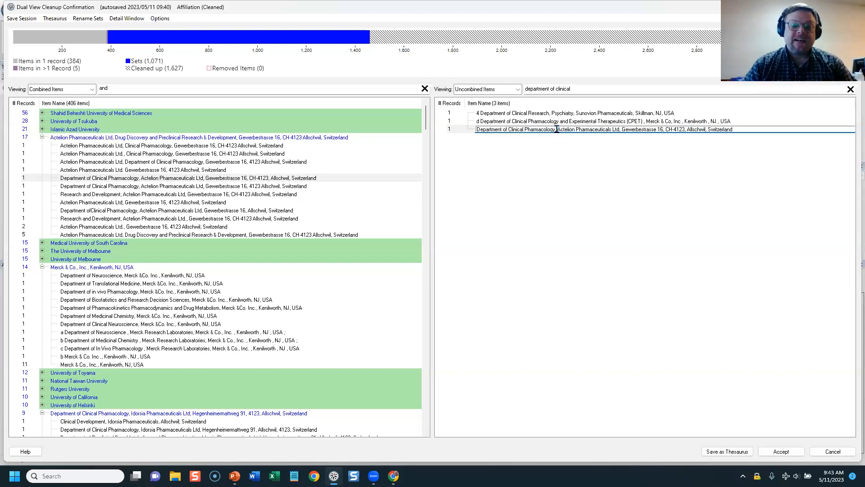
{"action": "left_click_drag", "start_coordinate": [557, 129], "coordinate": [466, 131]}
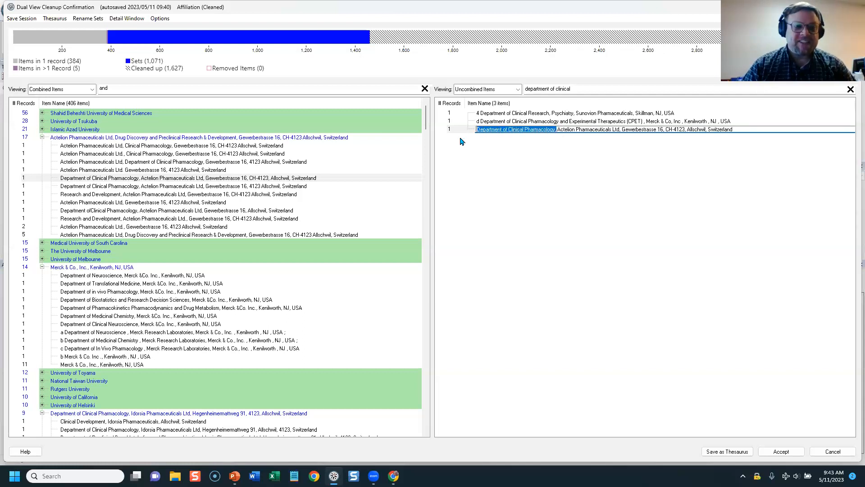
{"action": "key", "text": "Delete"}
{"action": "key", "text": "Delete"}
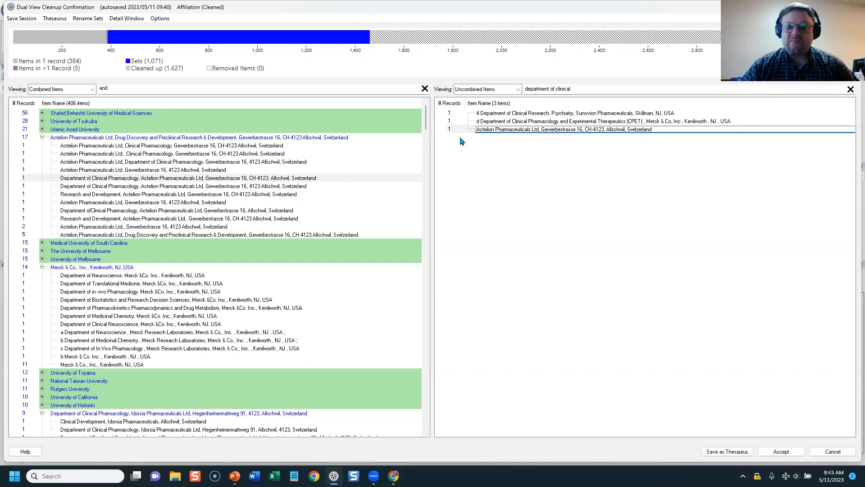
{"action": "key", "text": "Return"}
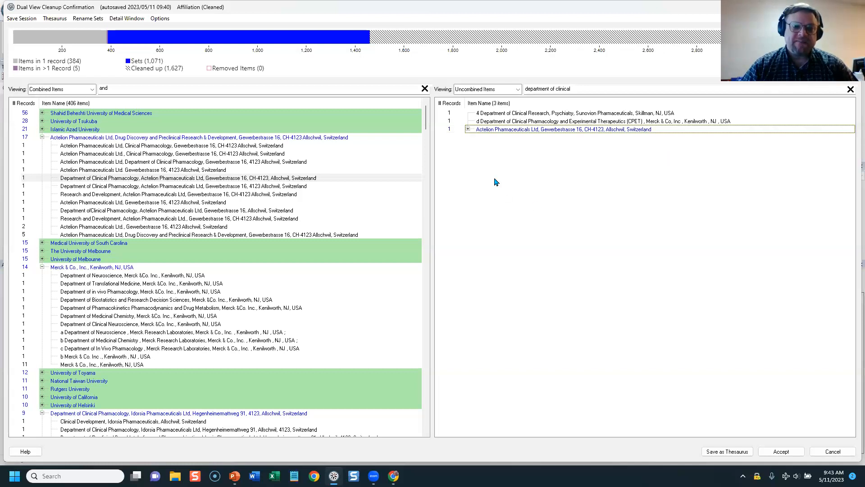